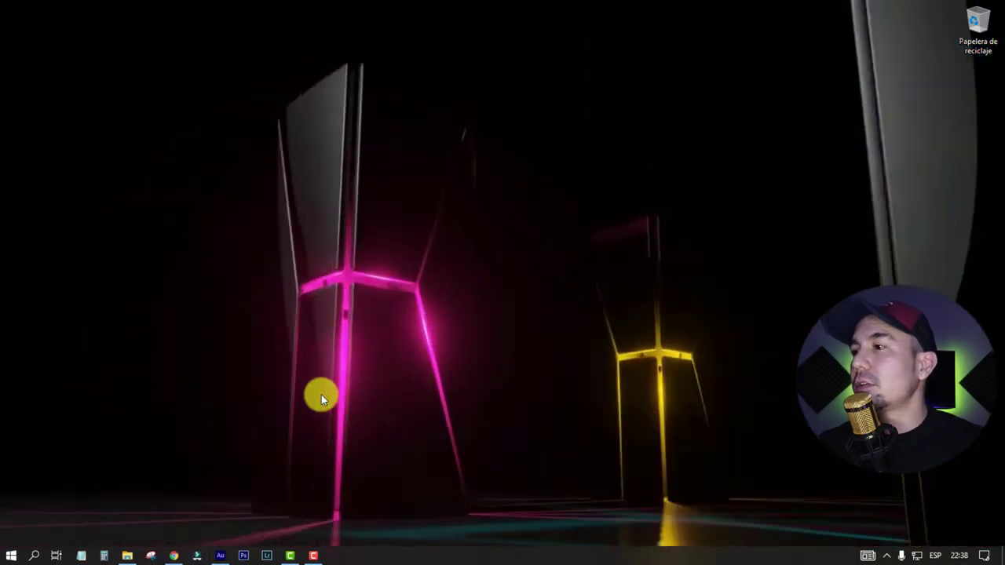
Open a new Google Chrome window from the taskbar while Filmora loads.
click(173, 555)
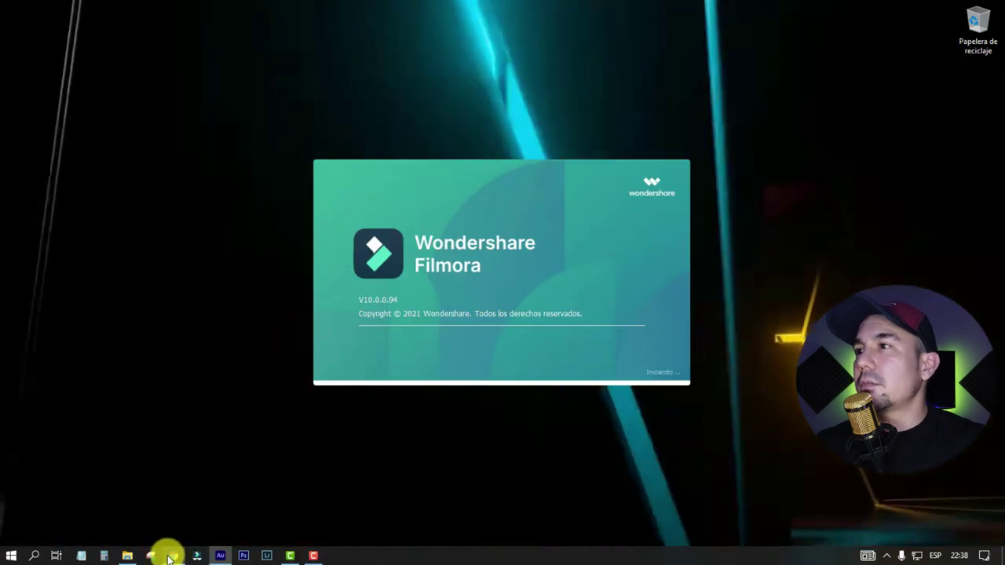
Search Google for 'tasa de bits instagram' and highlight the 3500 kbps result.
click(385, 264)
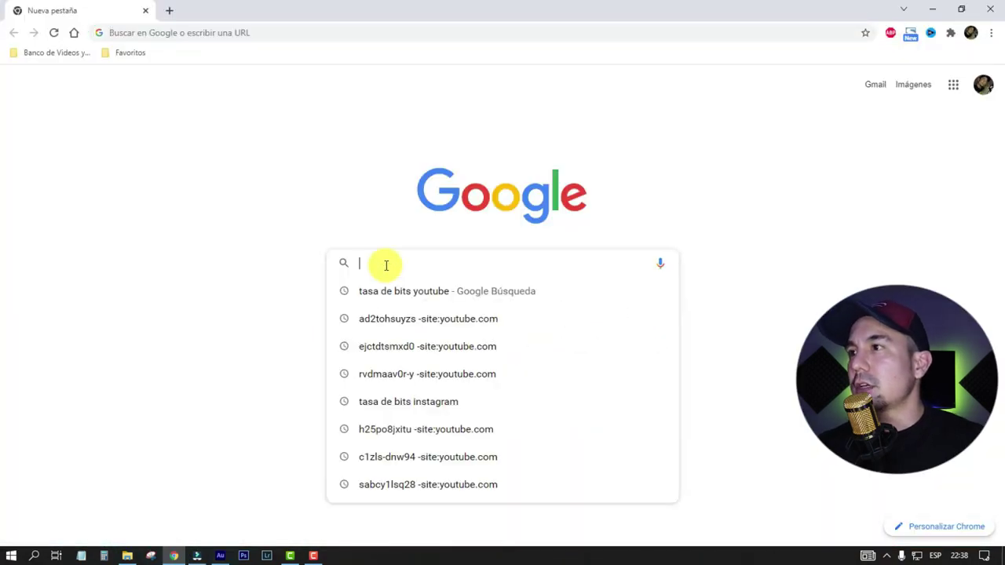
text(tasa de)
key(BackSpace)
key(BackSpace)
key(BackSpace)
text(a)
key(Down)
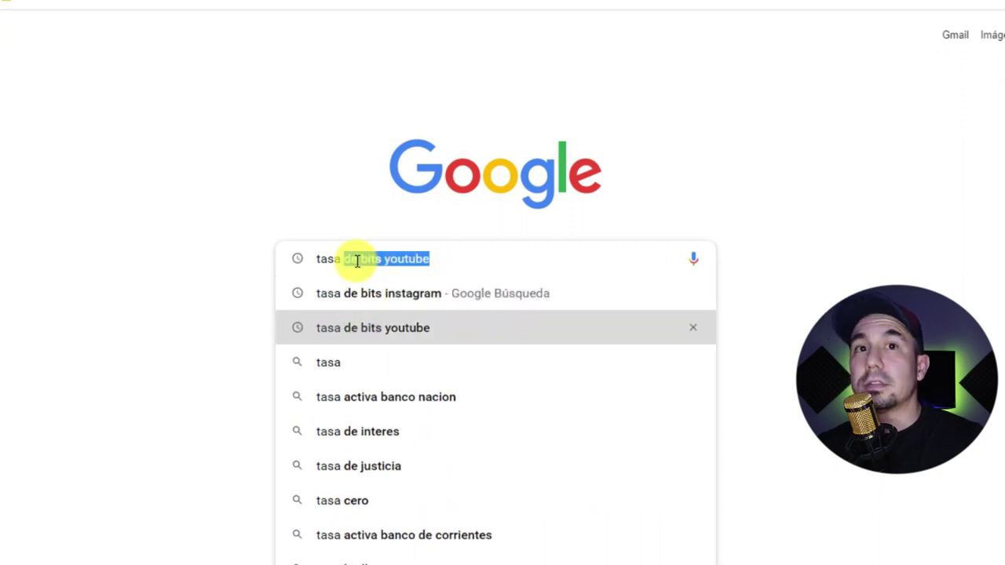
key(Up)
key(Return)
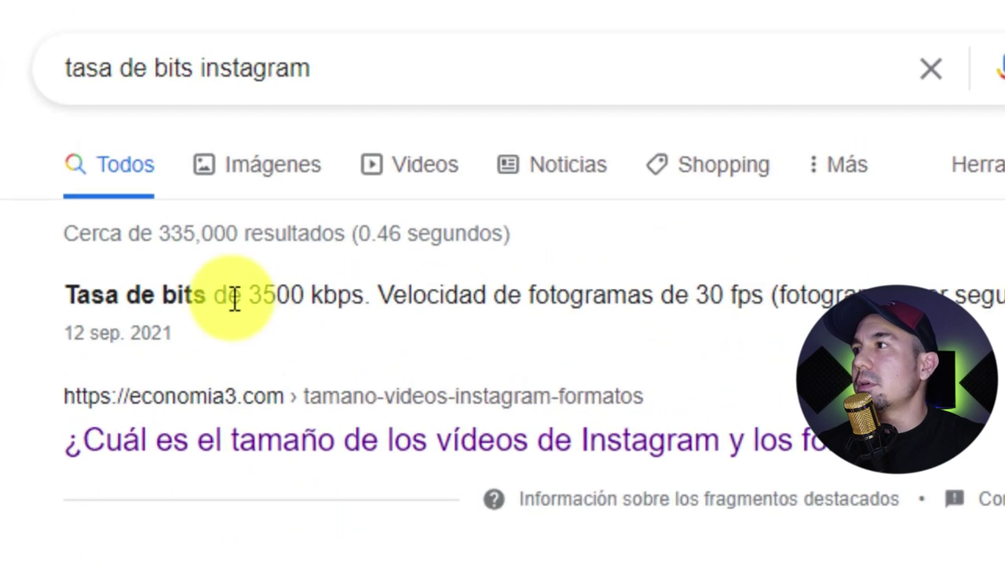
drag(249, 296, 310, 294)
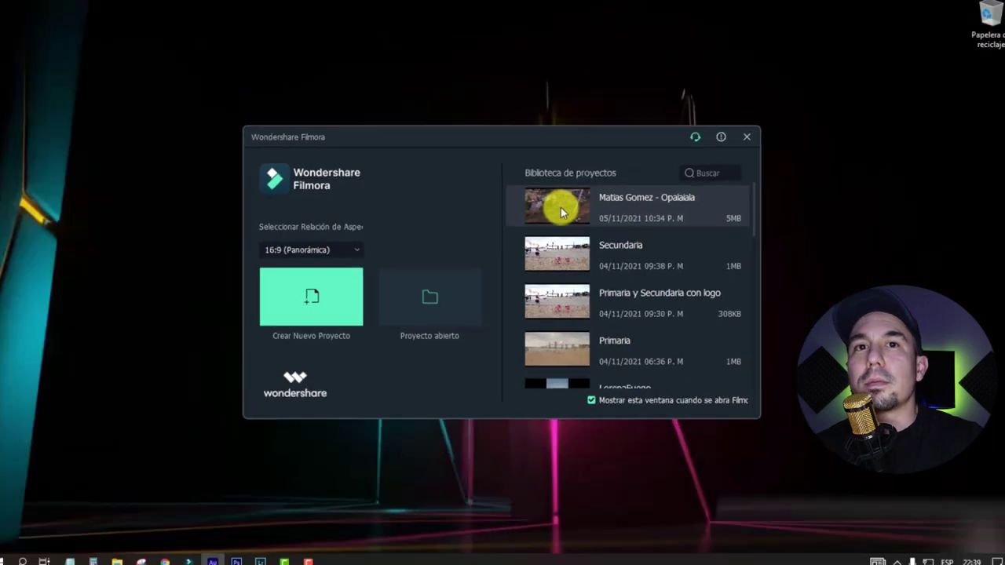
Open the Opalaiala project and play its preview.
double_click(560, 207)
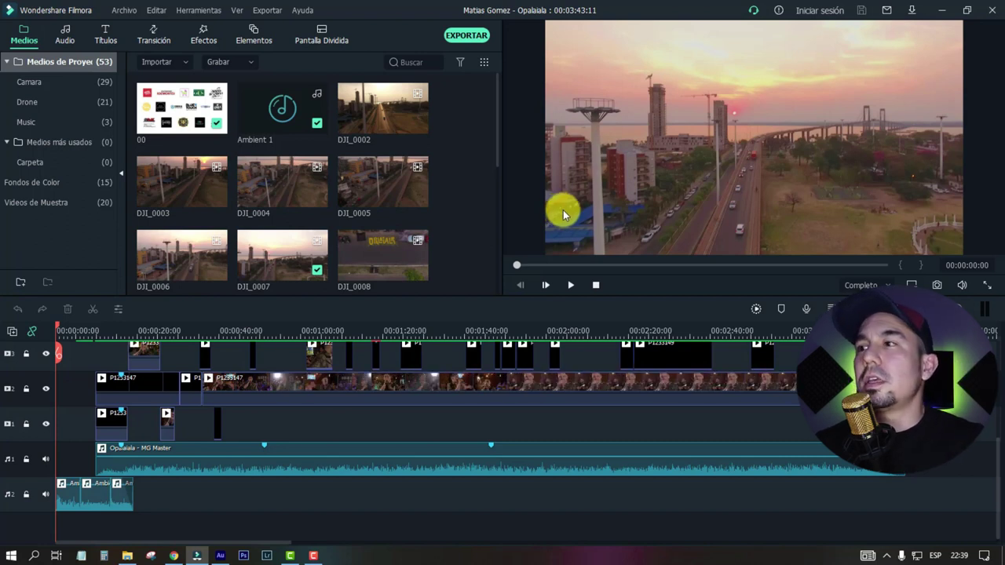
key(space)
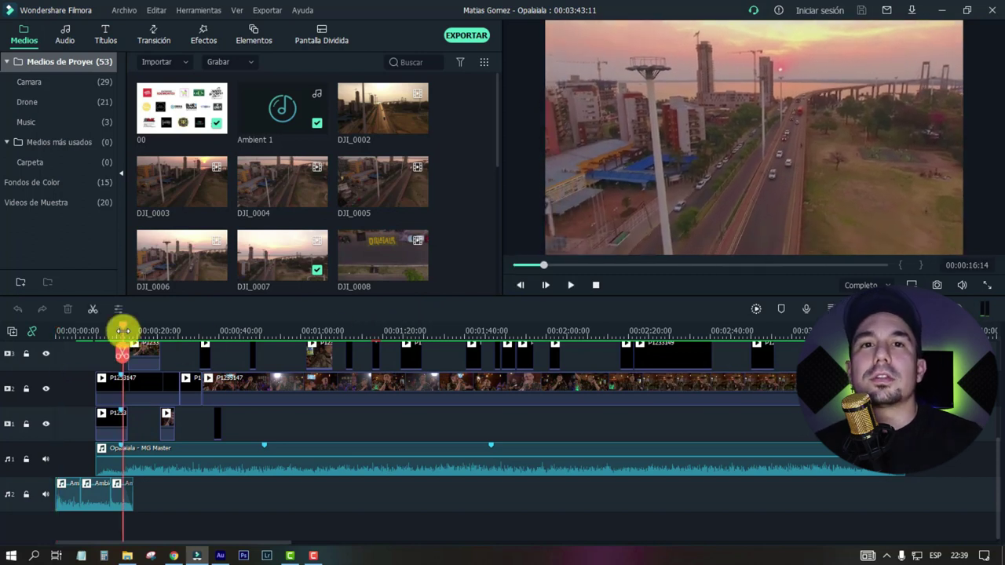
key(space)
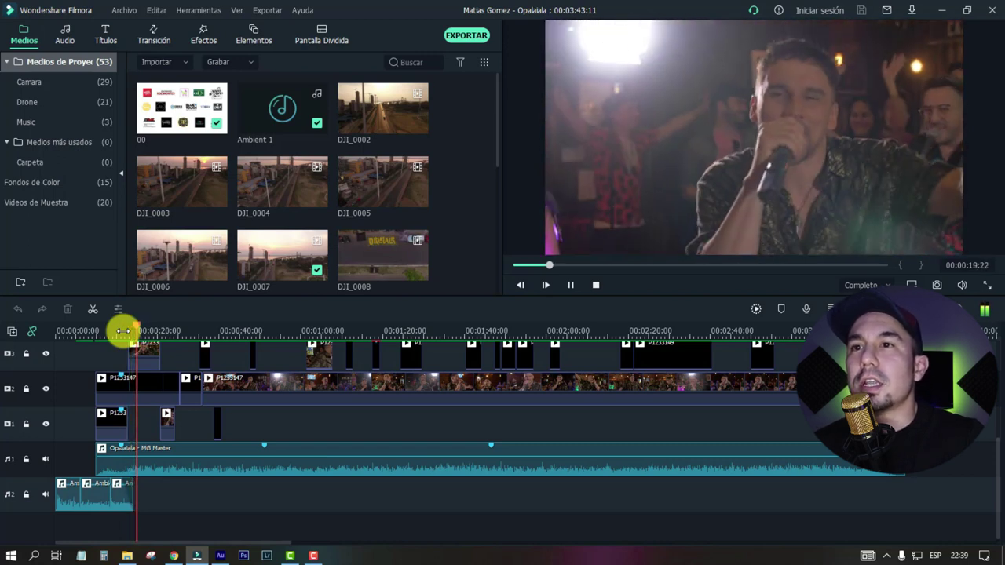
Browse the media library and show the clips in the Camara folder.
scroll(130, 338, down, 1)
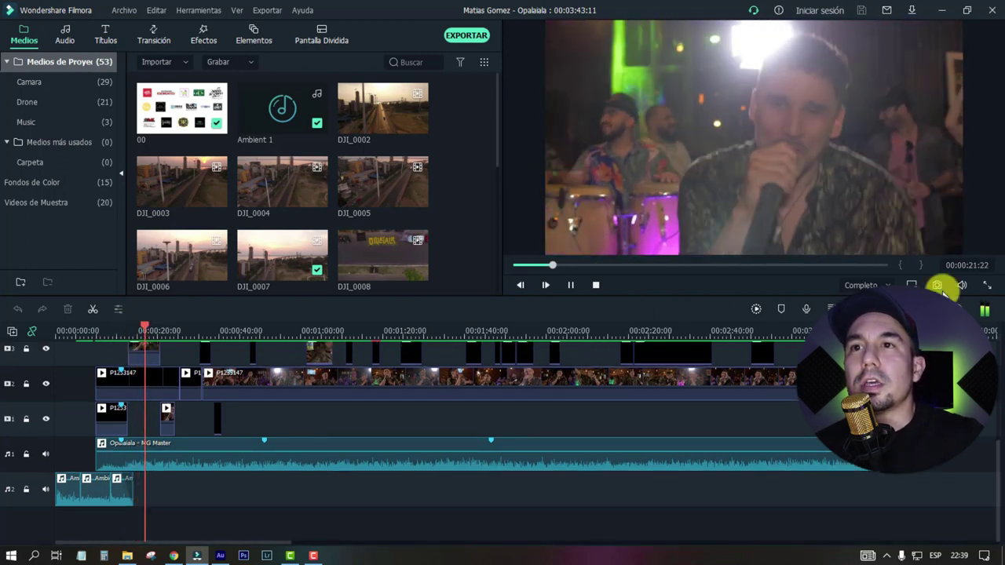
mouse_move(961, 285)
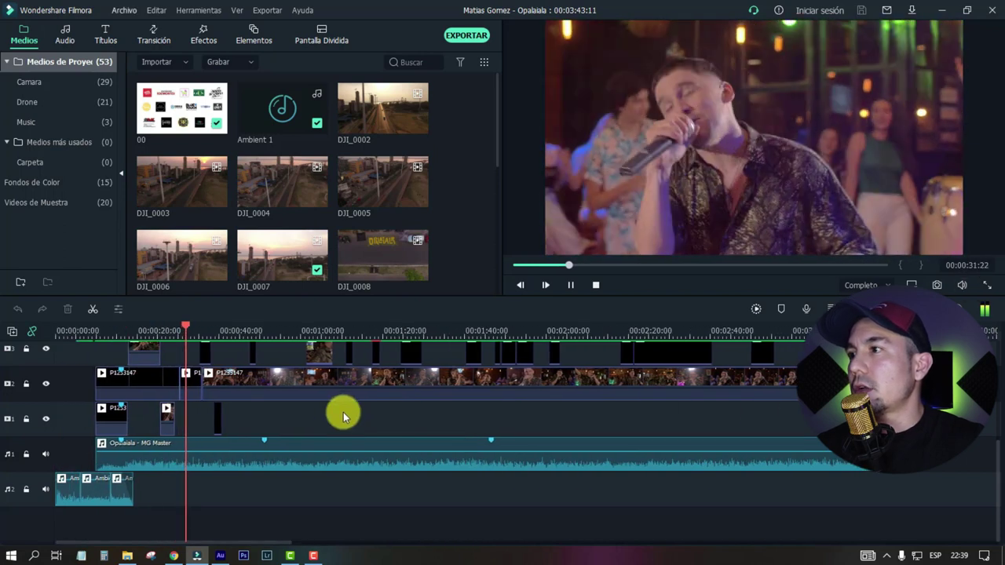
scroll(343, 412, up, 3)
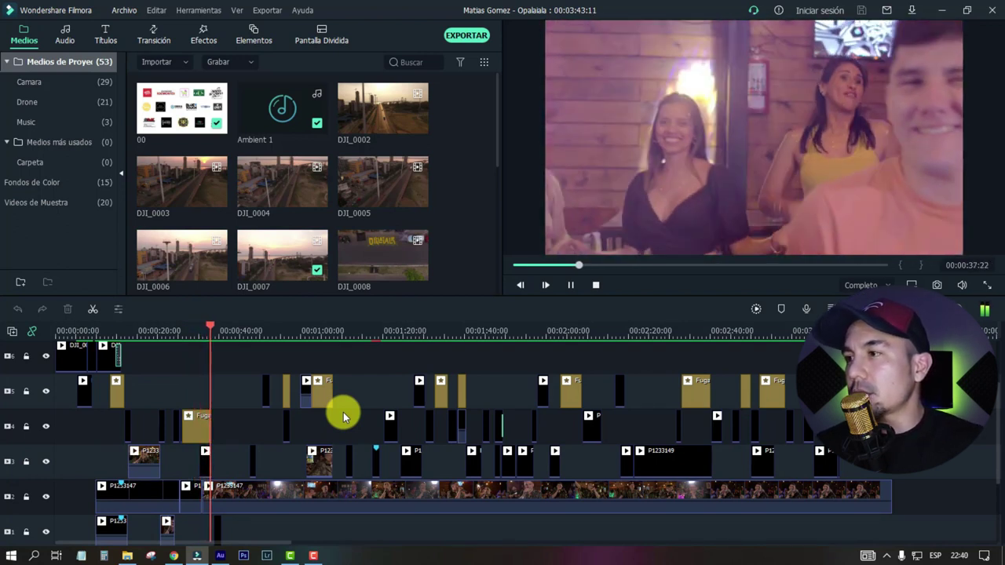
scroll(343, 412, down, 1)
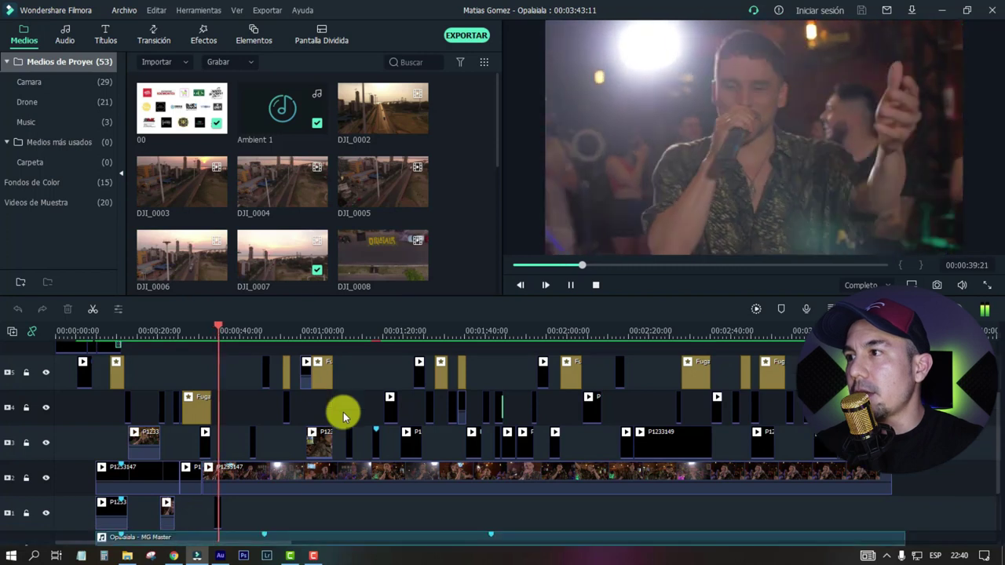
scroll(343, 412, down, 2)
scroll(343, 412, up, 3)
scroll(343, 412, down, 2)
scroll(343, 413, down, 1)
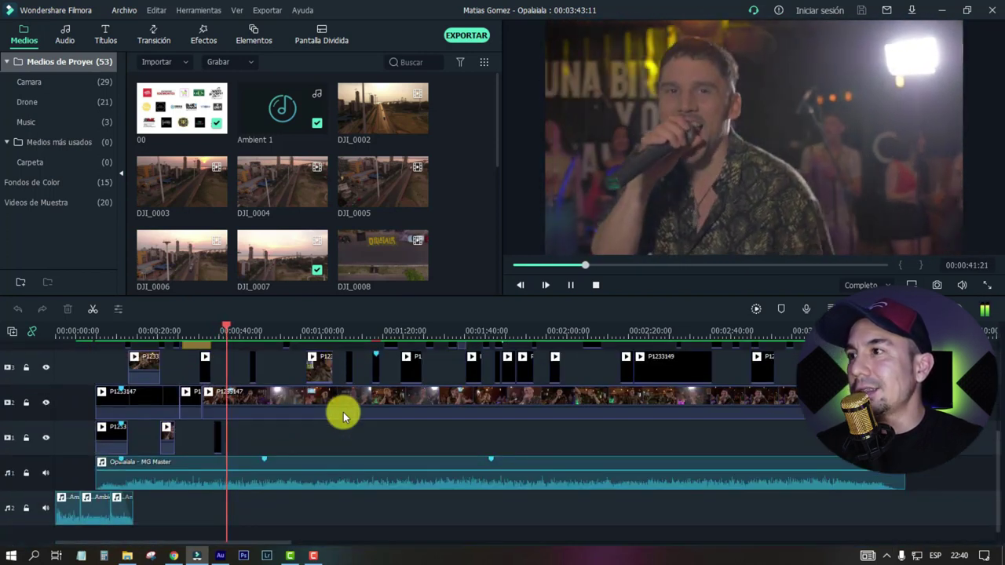
scroll(343, 412, right, 3)
scroll(343, 412, right, 3)
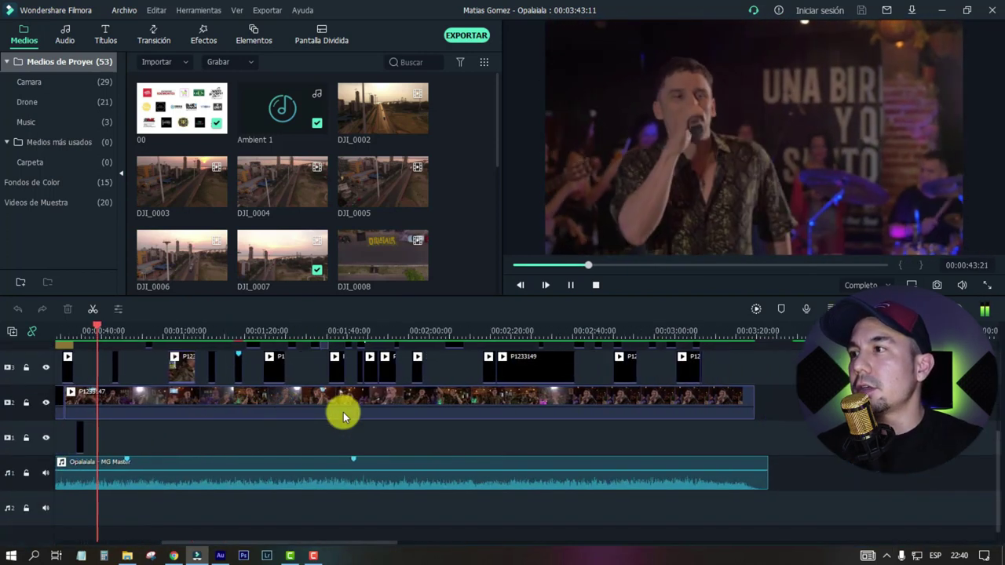
scroll(343, 412, left, 5)
scroll(343, 412, left, 1)
scroll(343, 412, right, 3)
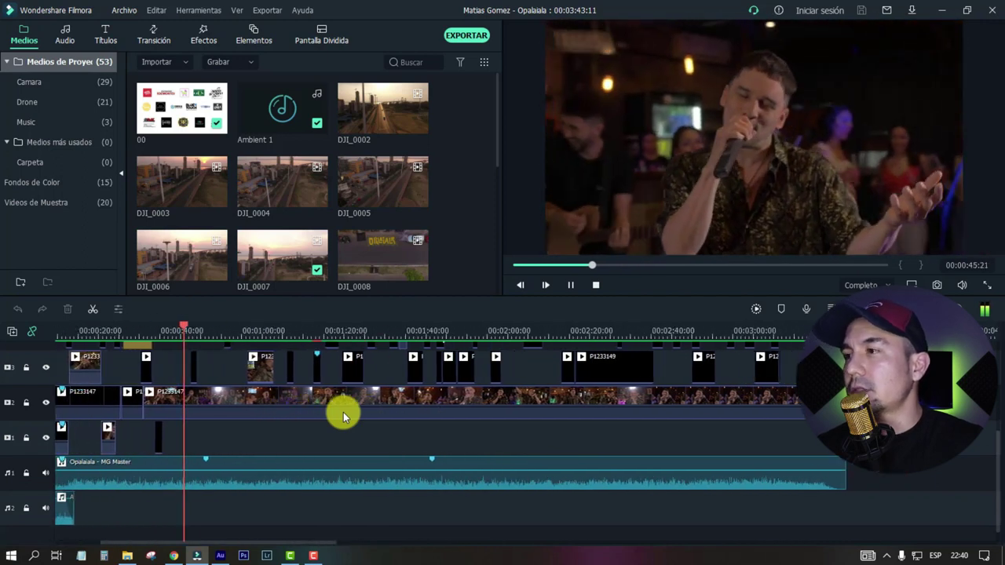
scroll(343, 412, left, 3)
scroll(341, 412, up, 1)
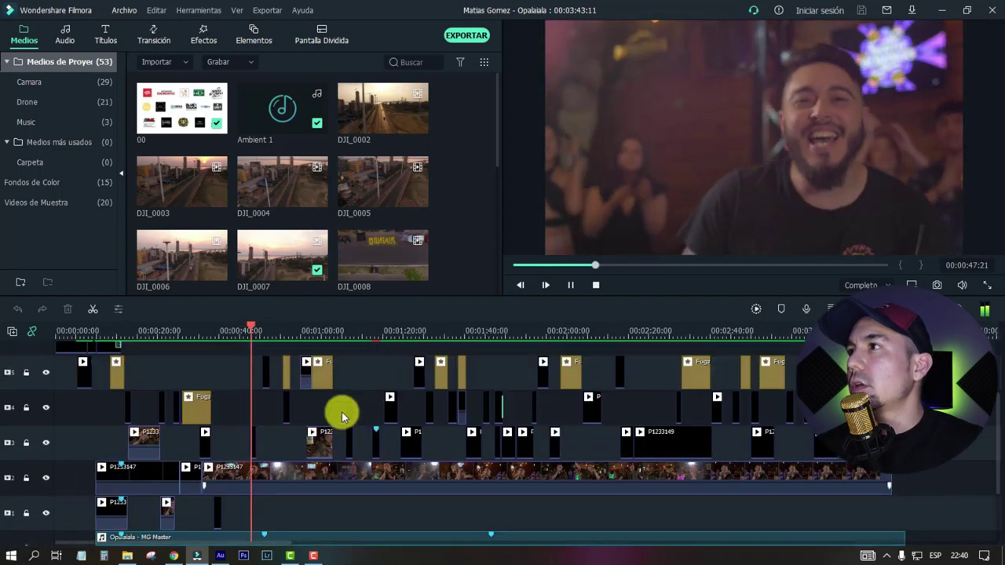
scroll(341, 412, up, 3)
click(20, 80)
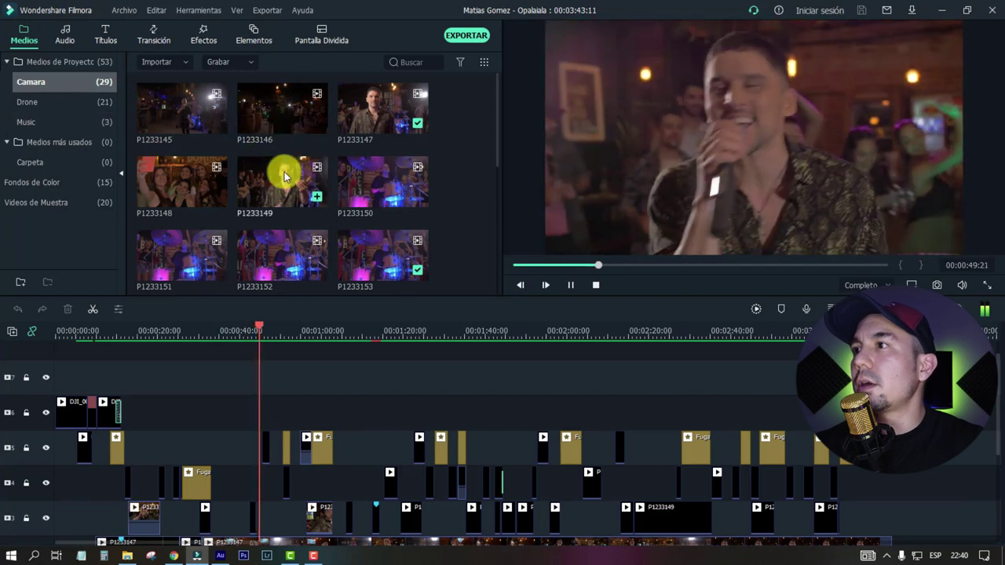
scroll(353, 204, down, 4)
scroll(396, 243, down, 3)
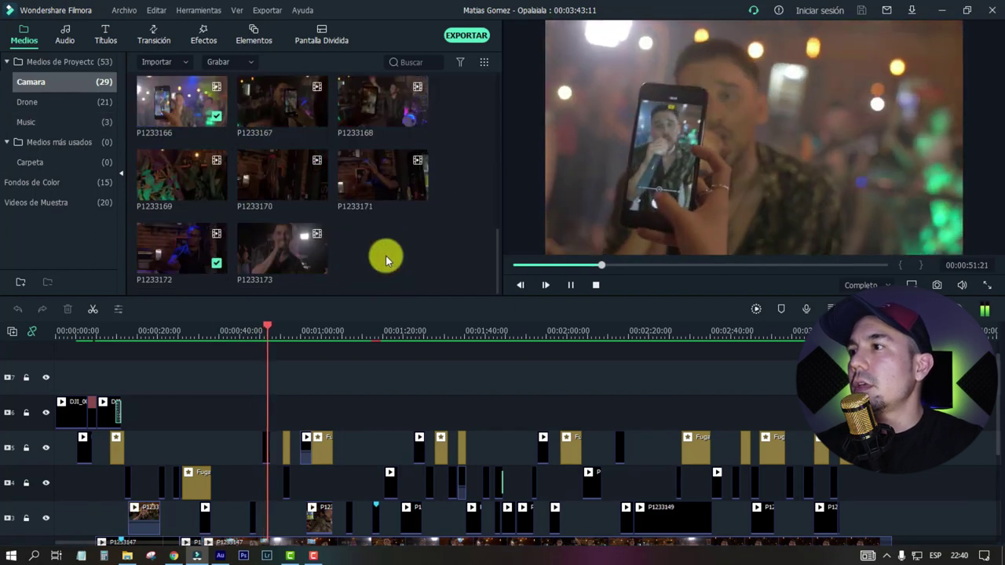
scroll(385, 256, up, 6)
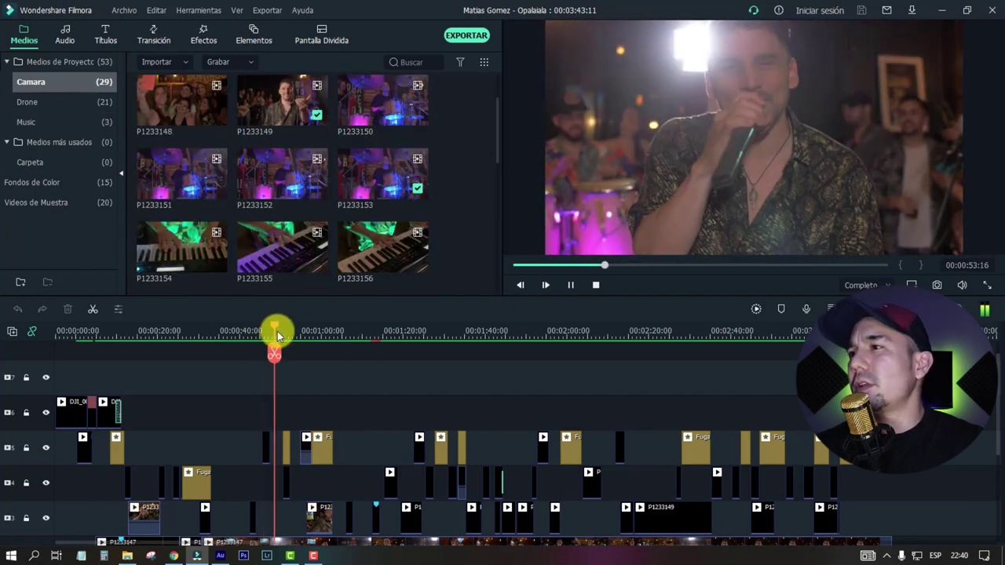
Move the playhead from about 0:57 through 1:01 to 1:12.
click(289, 331)
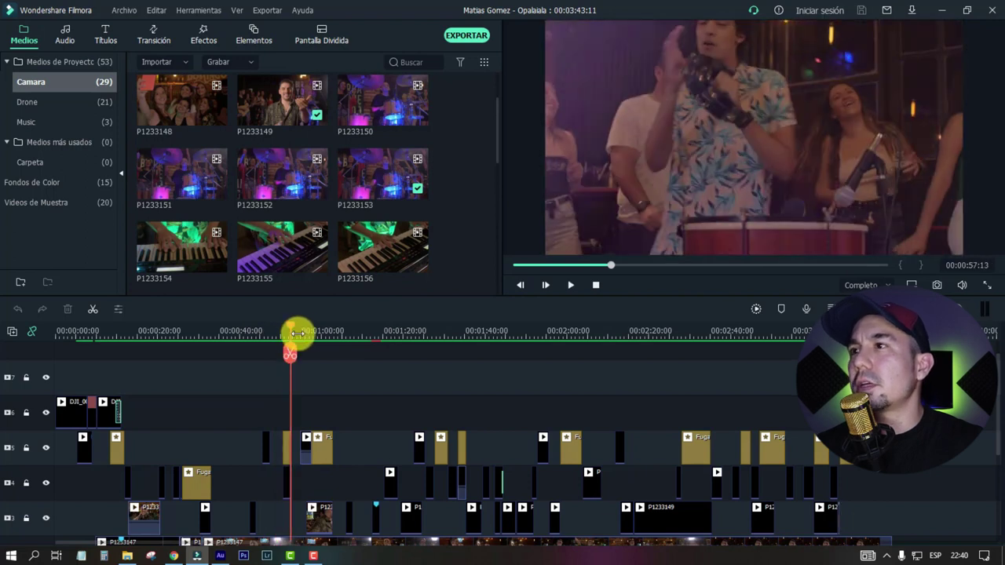
drag(298, 333, 338, 334)
click(352, 337)
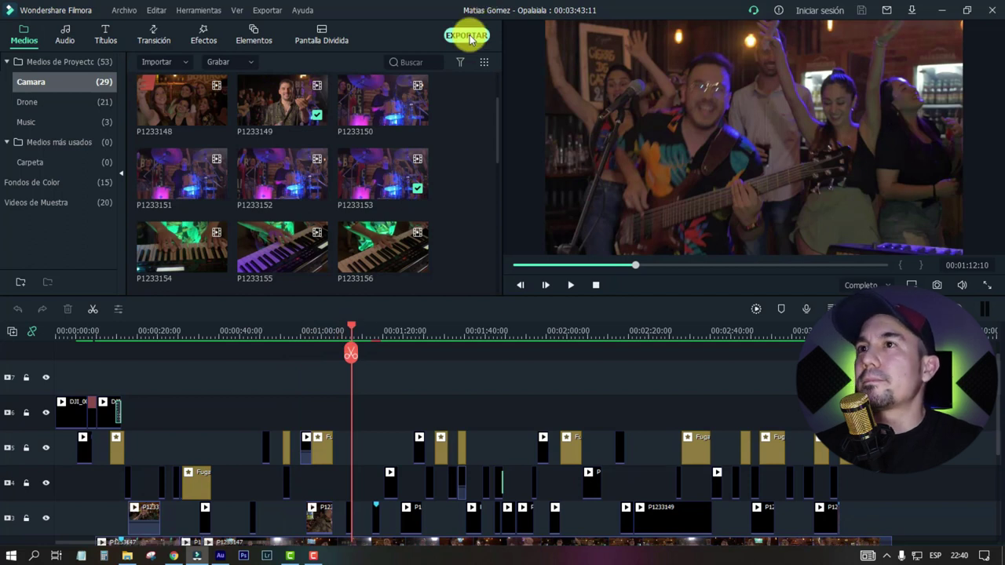
Open the Export dialog for a local MP4 and reposition its window slightly.
click(468, 36)
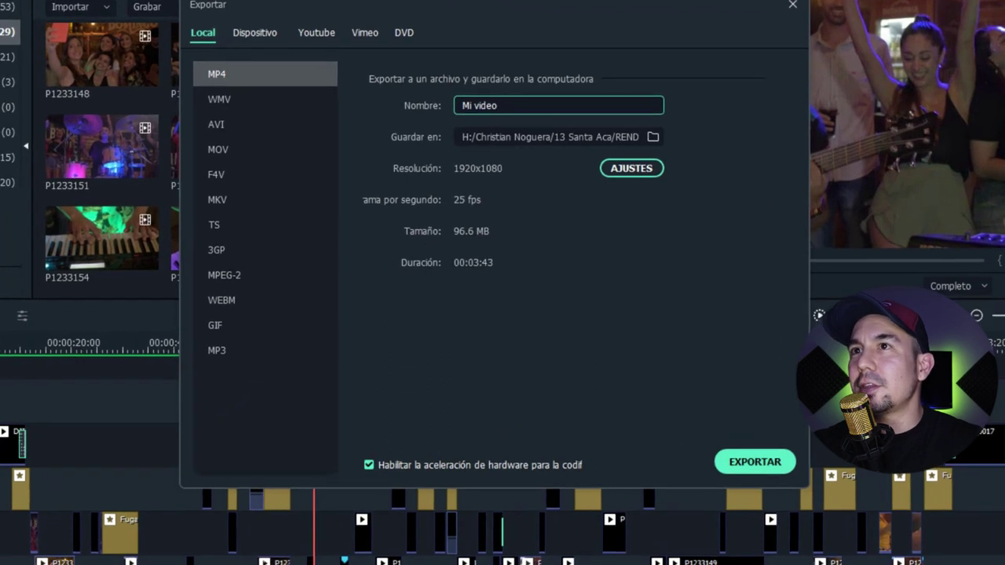
drag(523, 3, 568, 12)
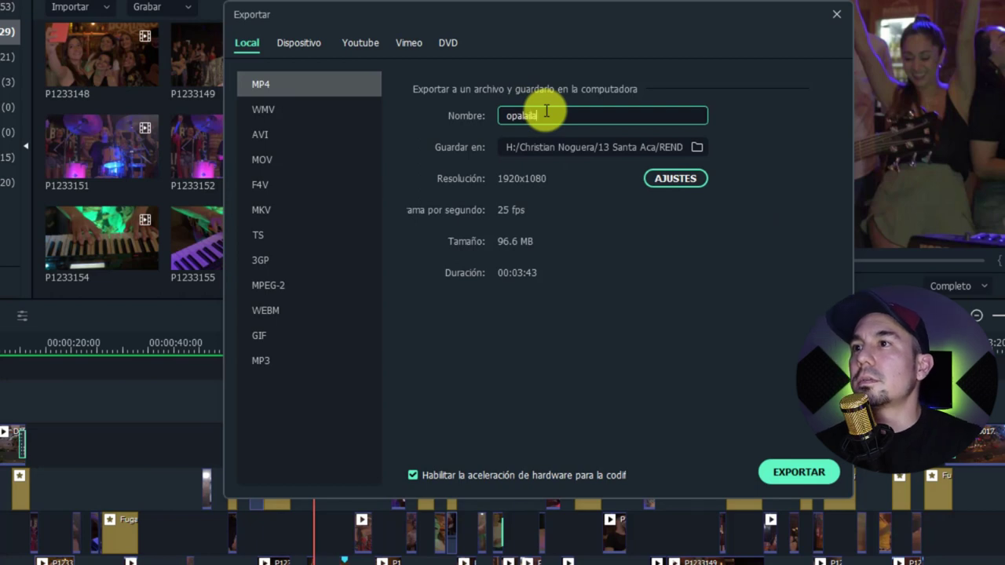
In export settings, keep H.264 and set a custom 3500 kbps video bitrate.
click(680, 179)
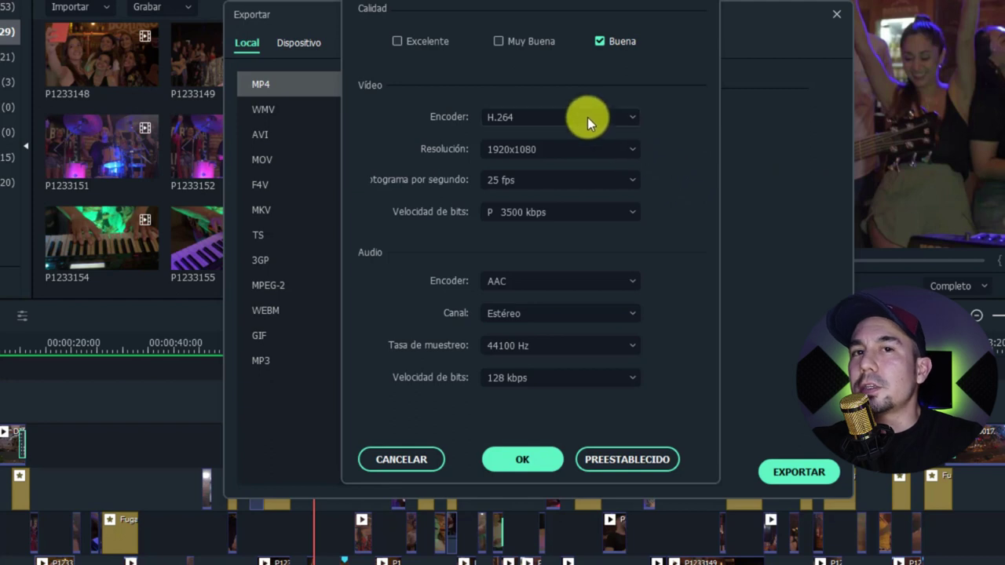
click(512, 117)
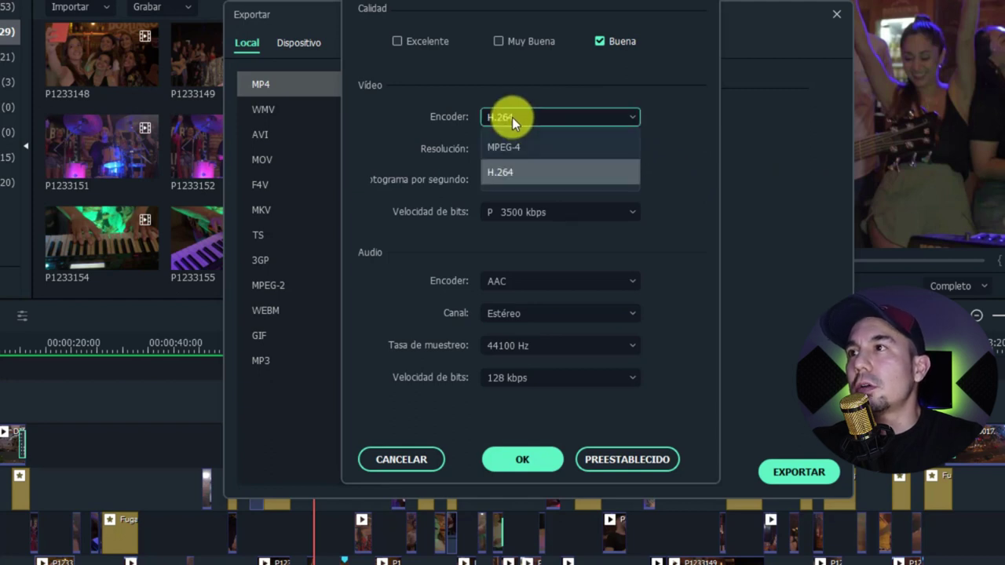
click(512, 117)
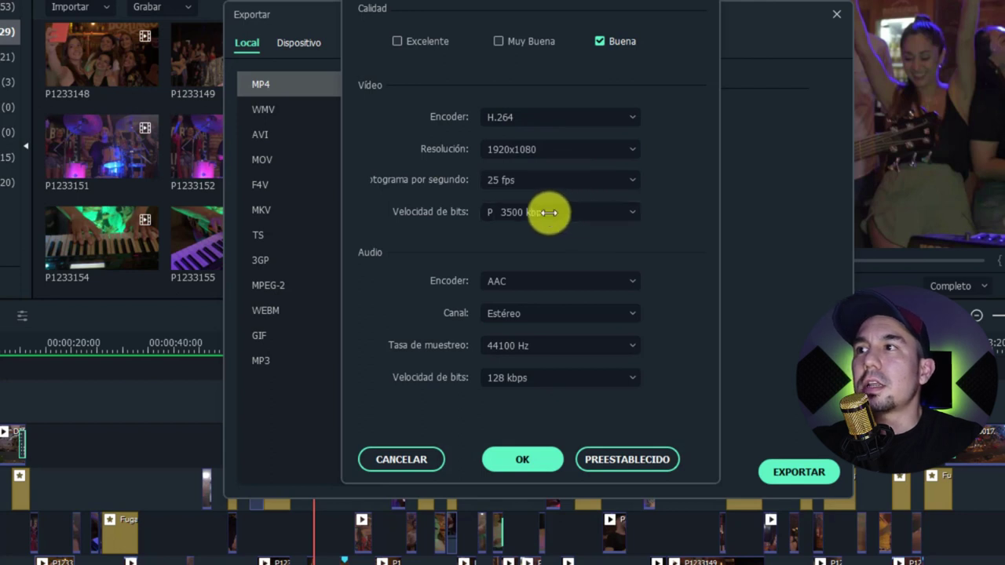
click(607, 212)
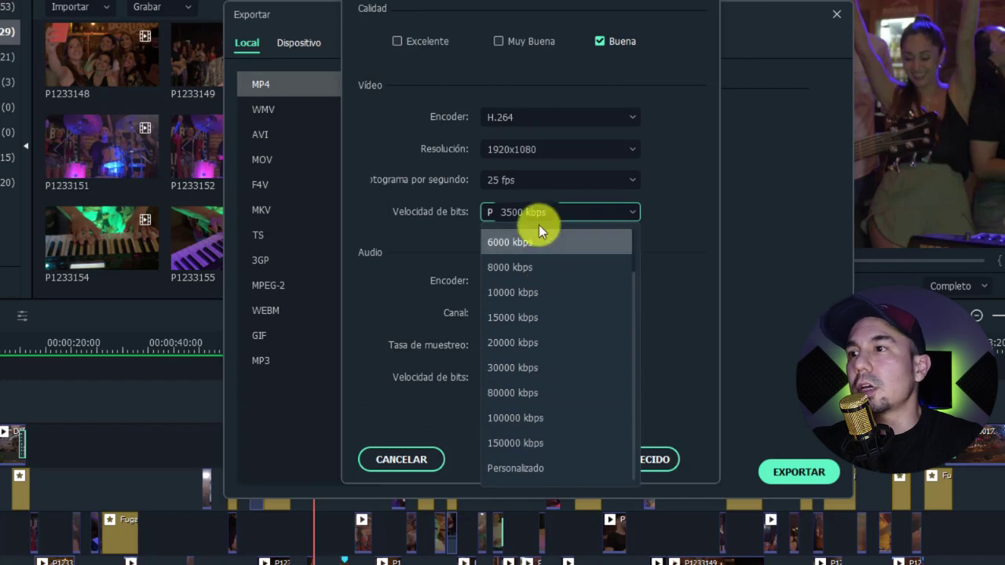
click(532, 471)
double_click(515, 223)
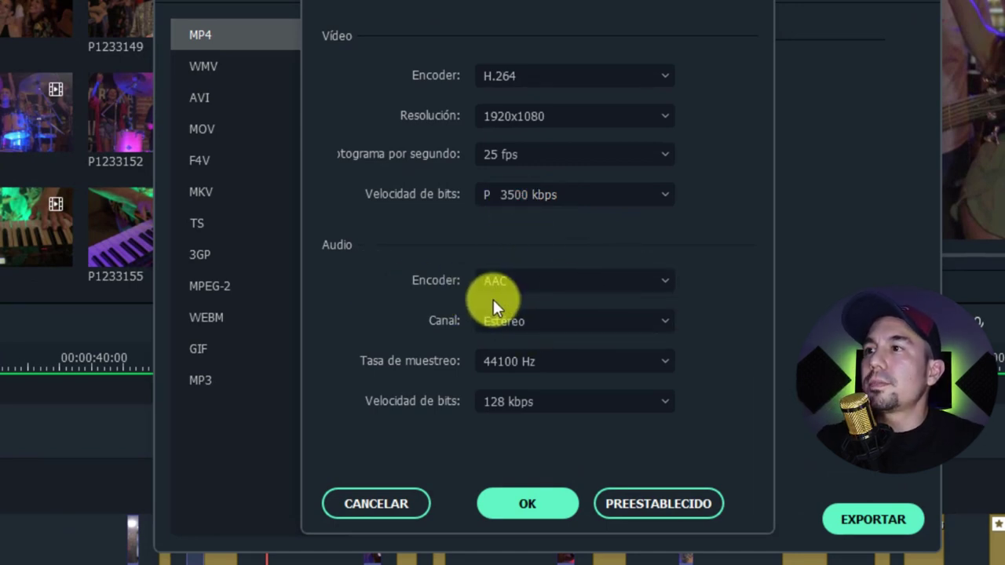
Keep AAC audio at 44100 Hz and 128 kbps, confirm, and start rendering opalaila.mp4.
click(543, 363)
click(551, 396)
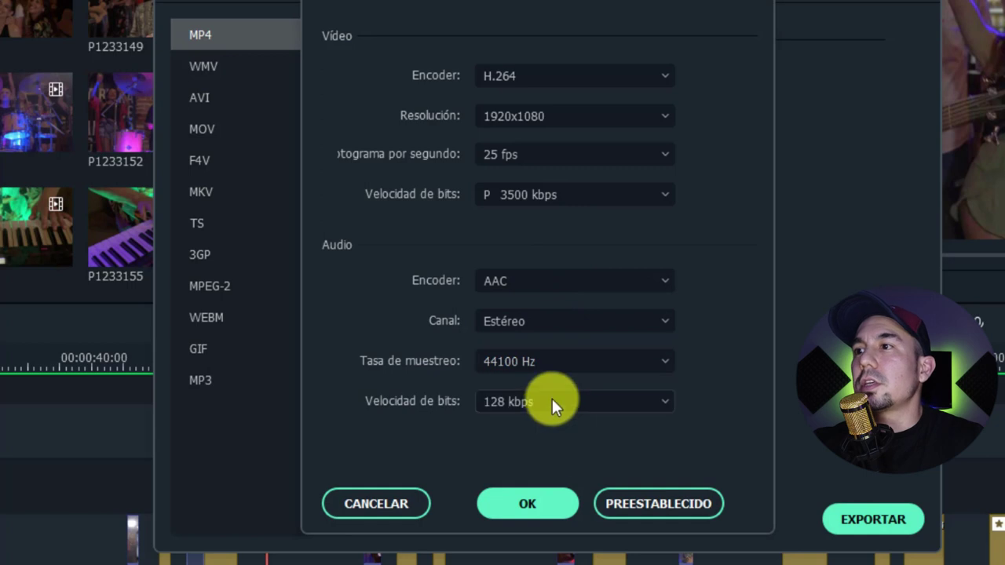
click(593, 406)
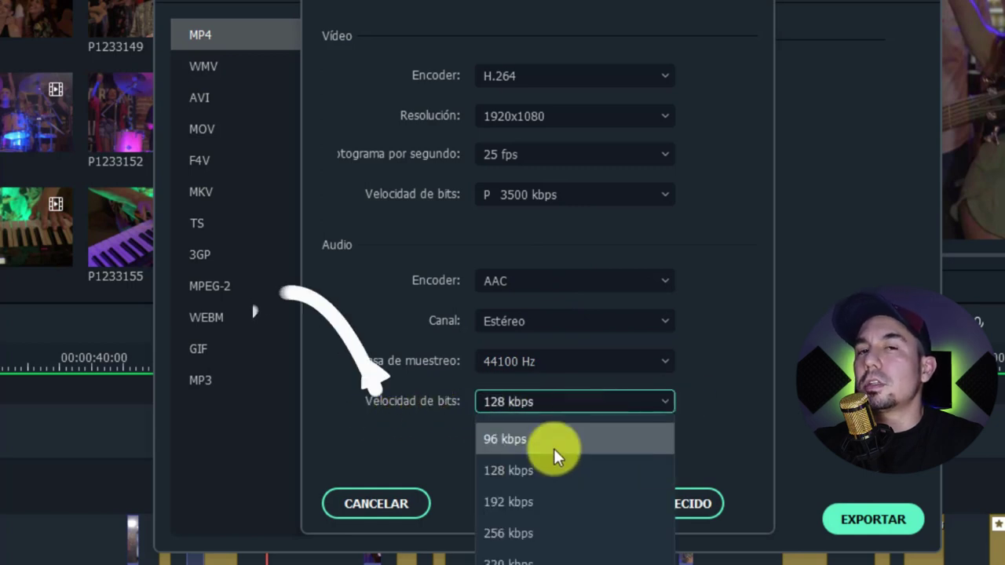
click(553, 471)
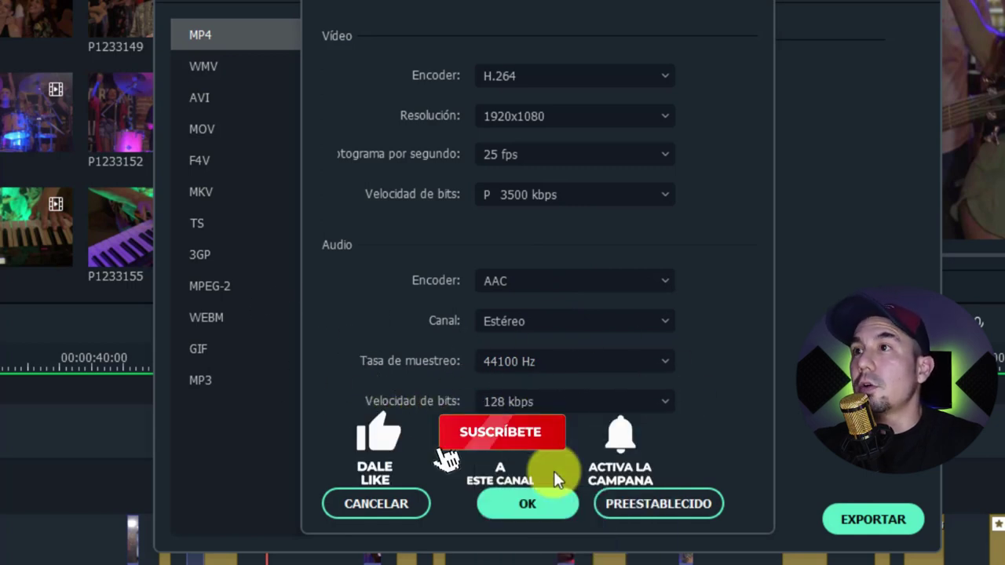
click(536, 504)
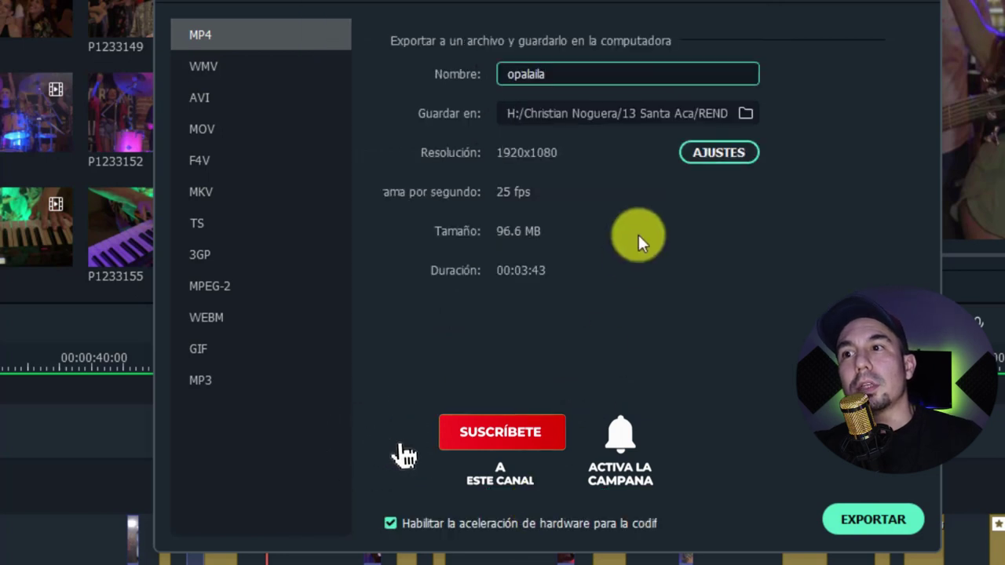
click(855, 520)
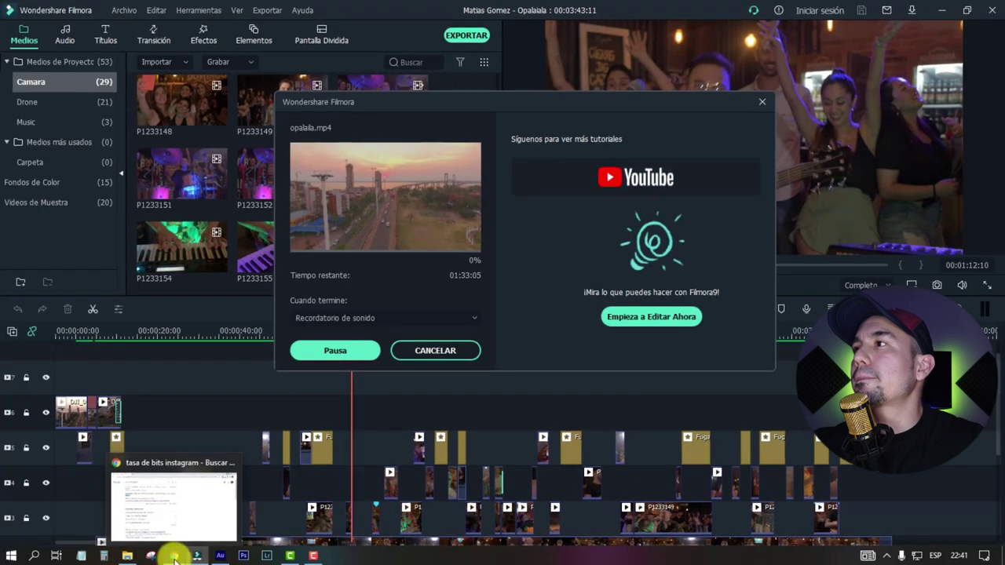
In Chrome, replace the search with 'tasa de bits youtube' and run it.
click(179, 494)
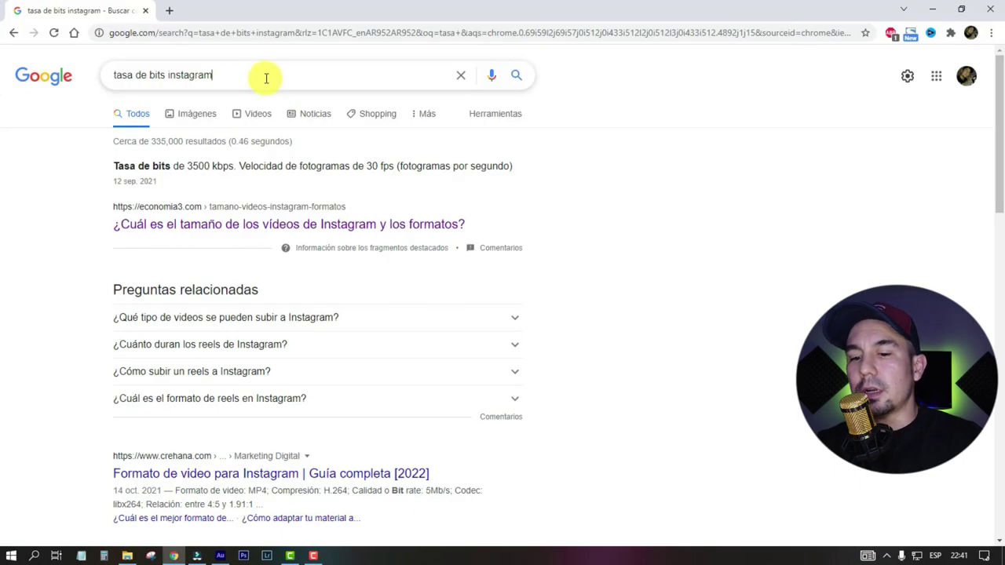
triple_click(266, 79)
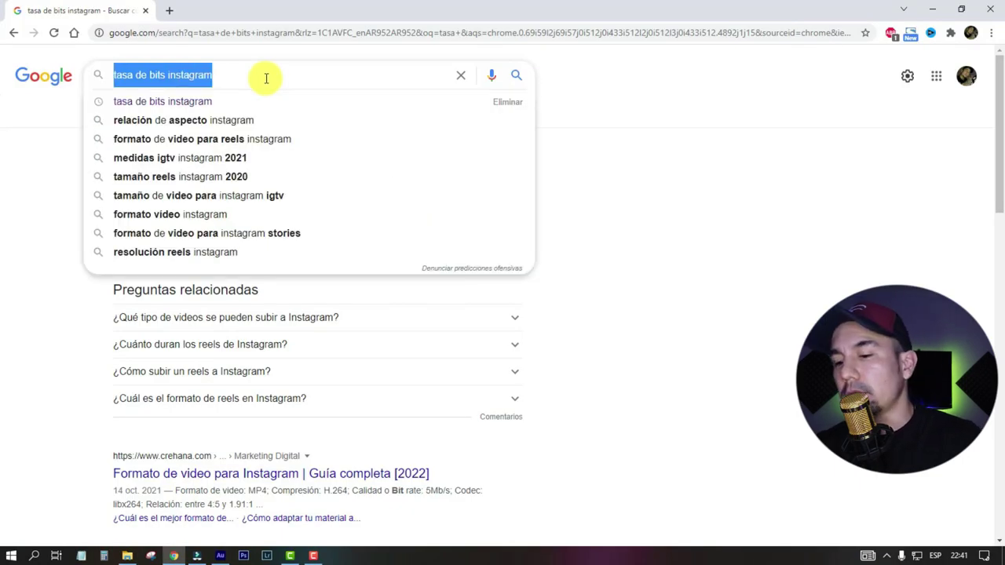
text(tas)
text(tas)
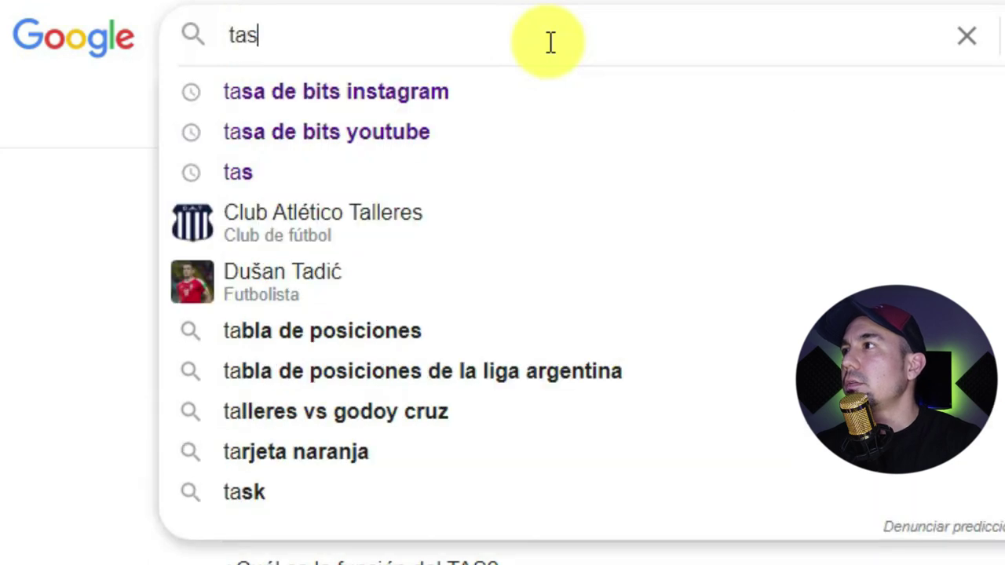
text(a de)
key(Down)
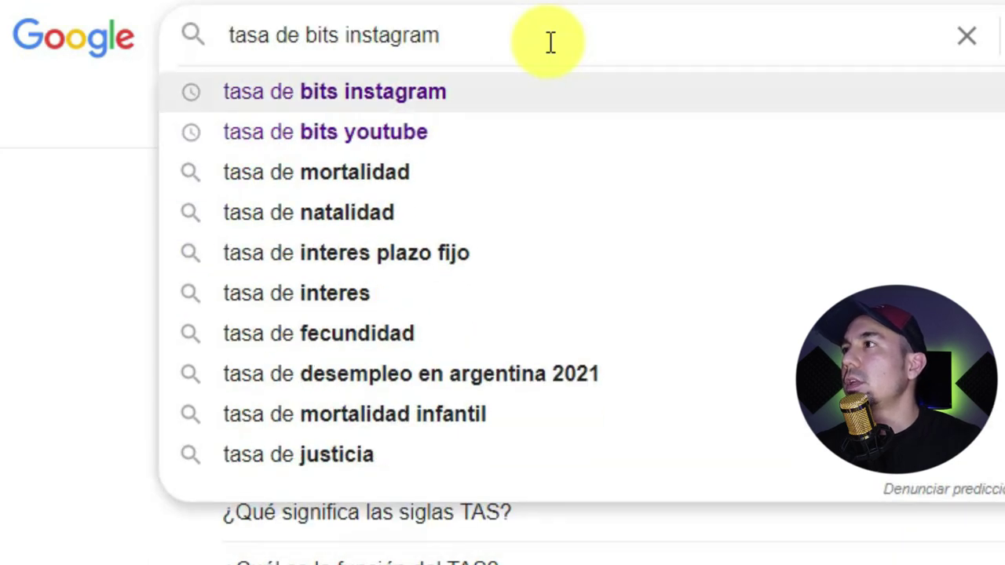
key(Down)
key(Return)
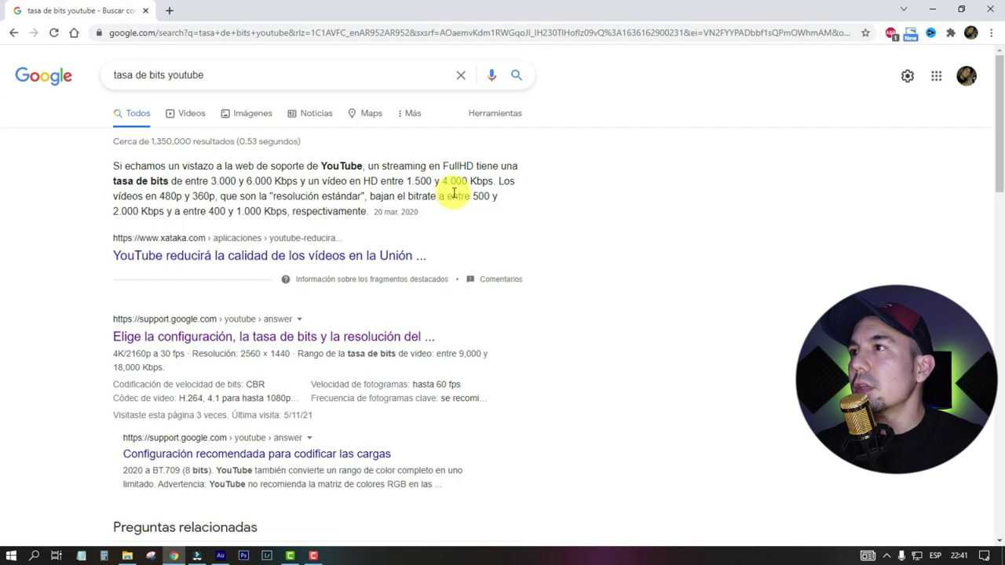
Expand the best video bitrate answer and highlight the HD and Full HD recommendations.
scroll(455, 193, down, 1)
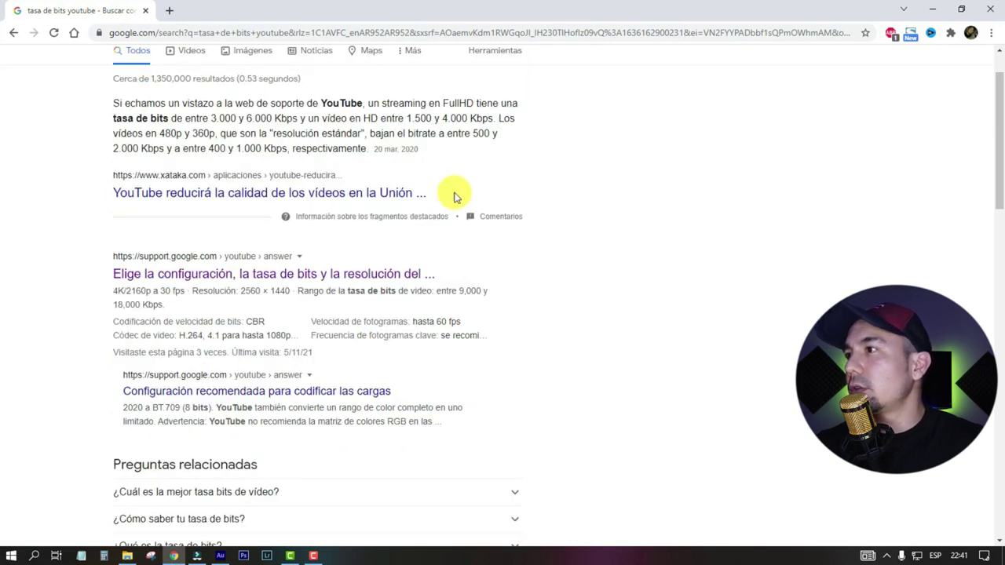
scroll(455, 193, down, 3)
click(223, 306)
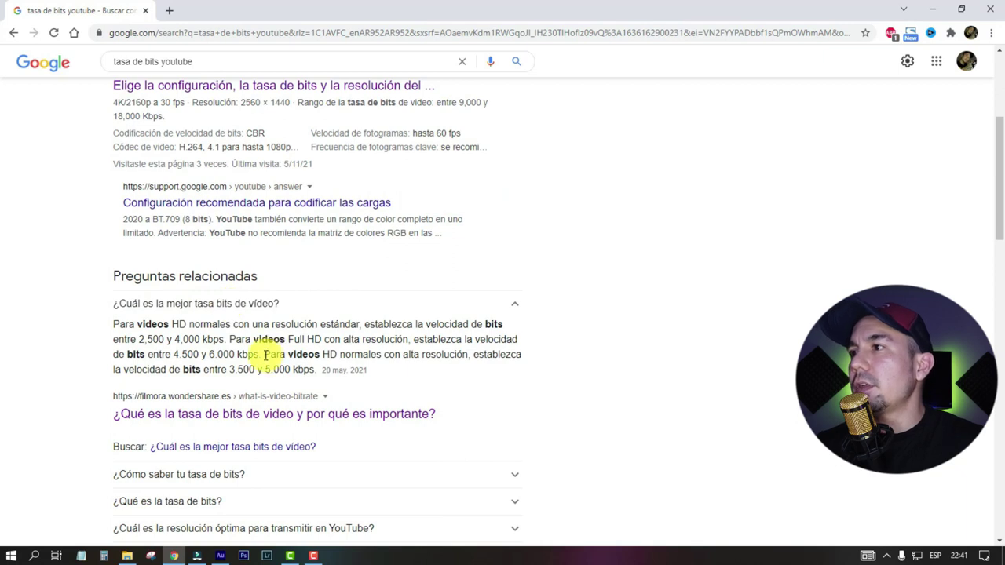
drag(279, 355, 314, 354)
drag(229, 339, 291, 339)
click(291, 339)
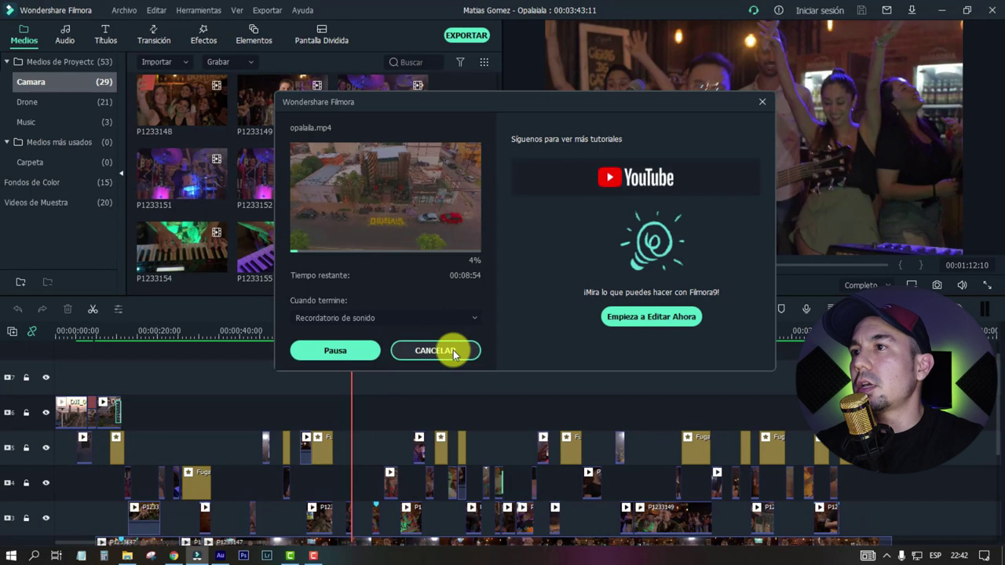
Cancel the running export, set the playhead to 01:18:09, and select clip P1233149.
click(461, 351)
click(546, 245)
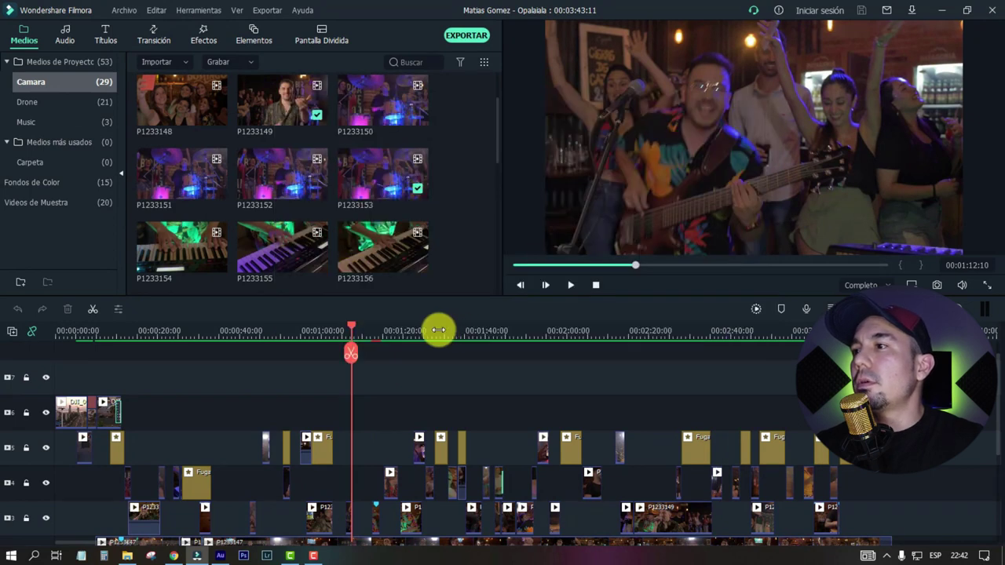
click(413, 332)
click(376, 331)
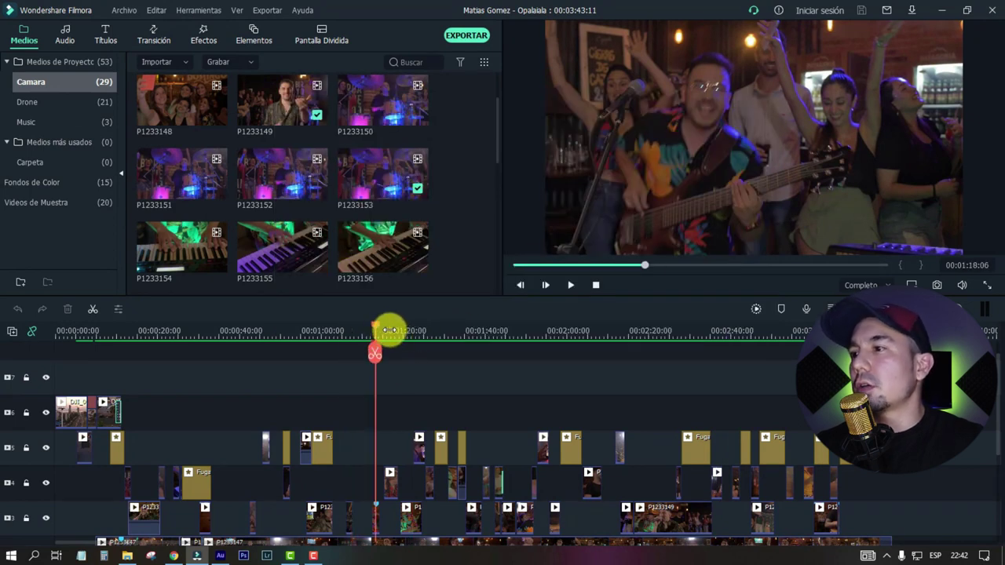
scroll(601, 331, up, 5)
scroll(601, 331, up, 2)
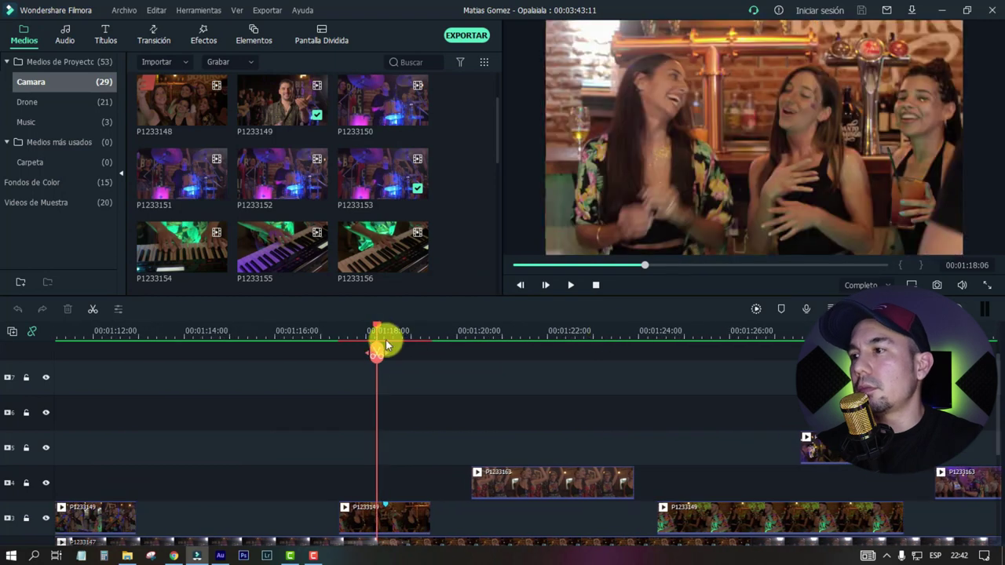
drag(378, 325, 384, 326)
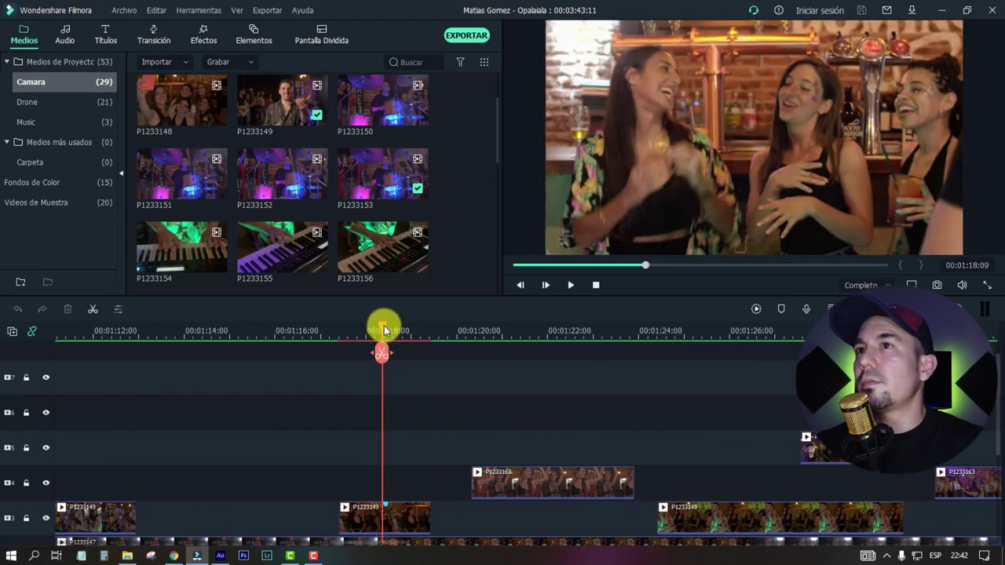
click(406, 513)
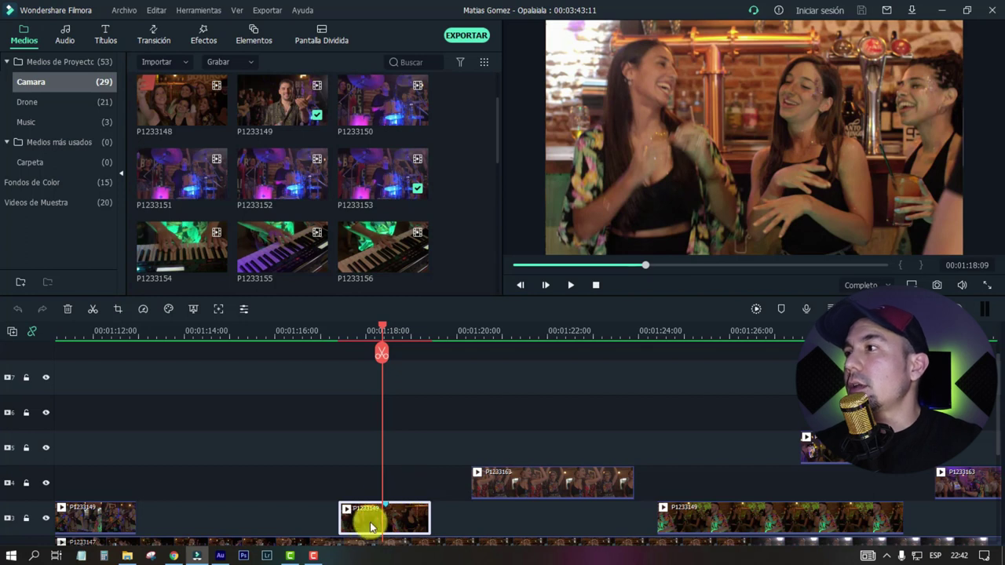
Open advanced colour correction for the clip and compare it with the original.
click(168, 311)
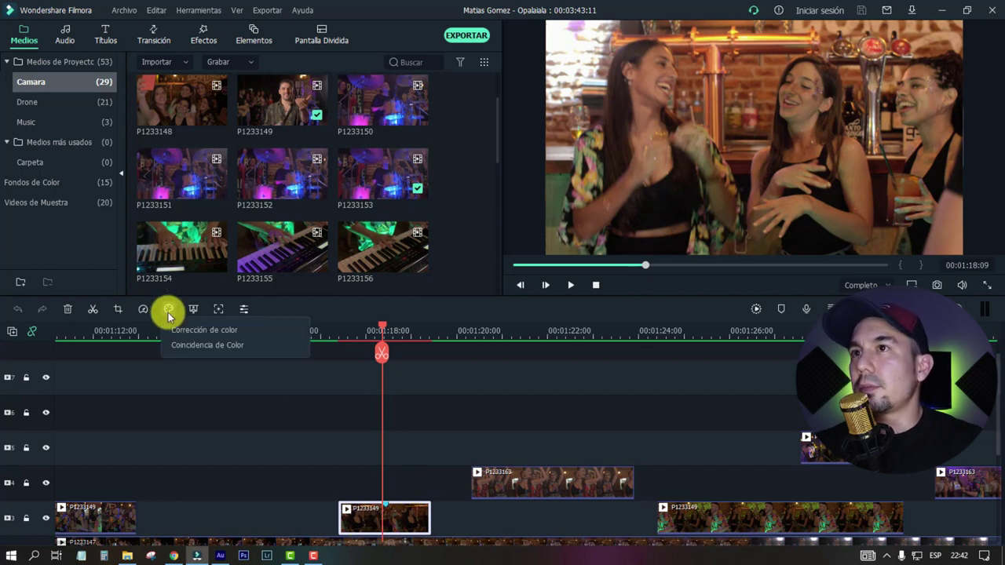
click(180, 330)
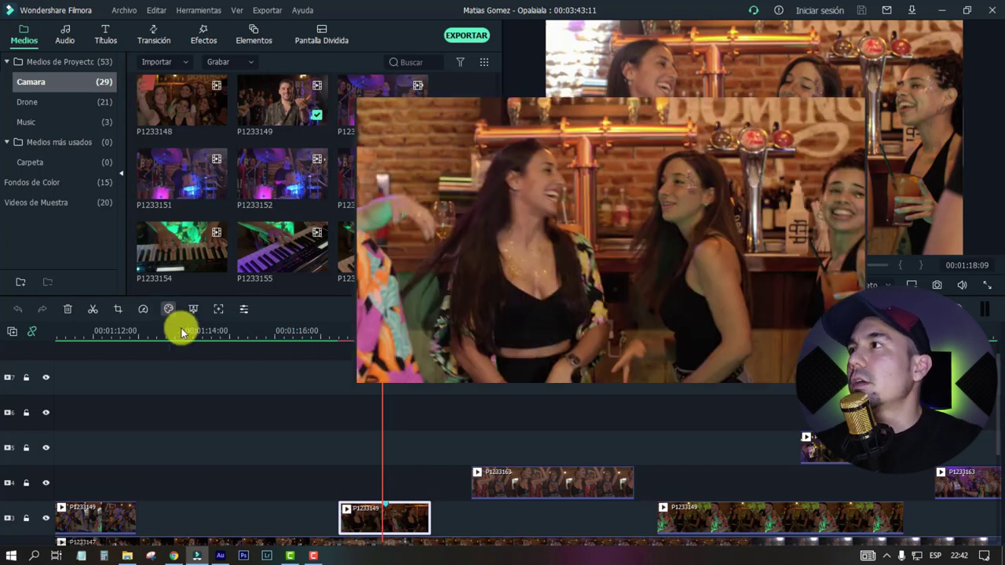
click(179, 72)
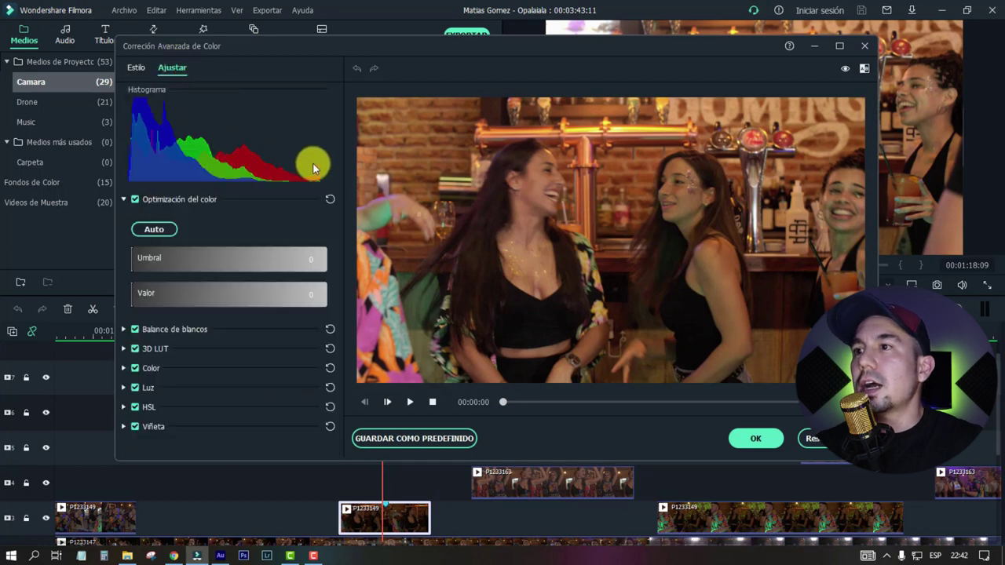
drag(575, 401, 608, 399)
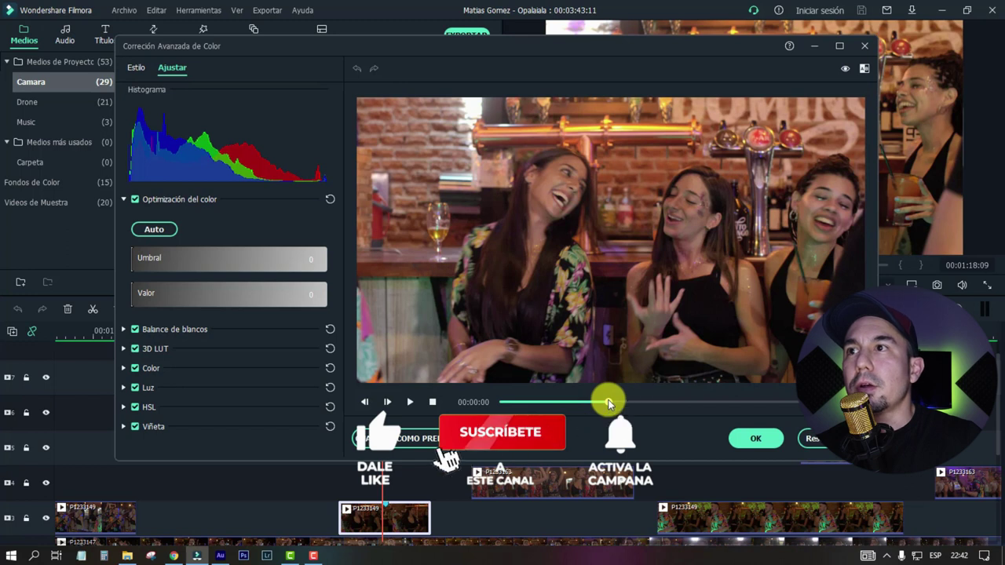
click(843, 69)
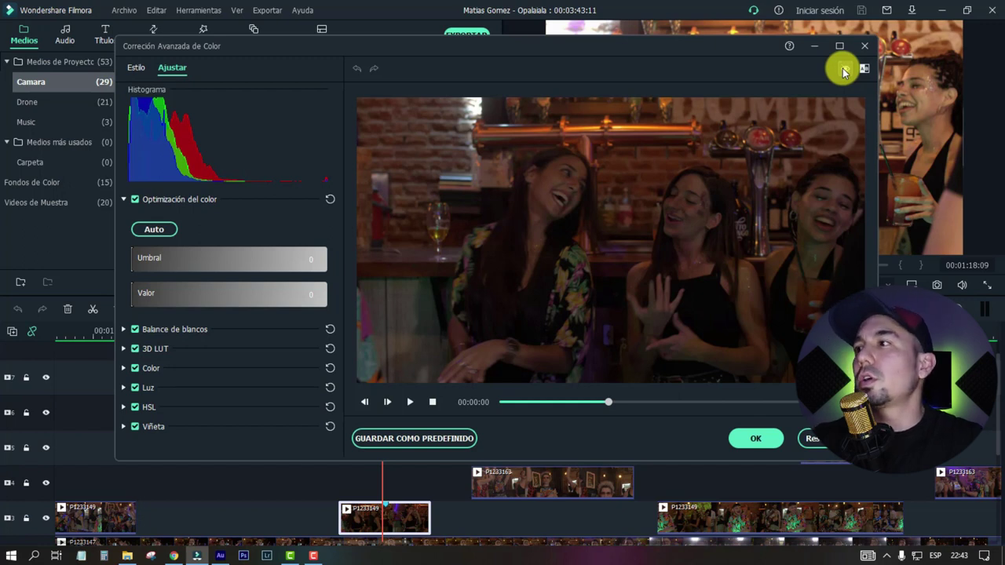
click(844, 72)
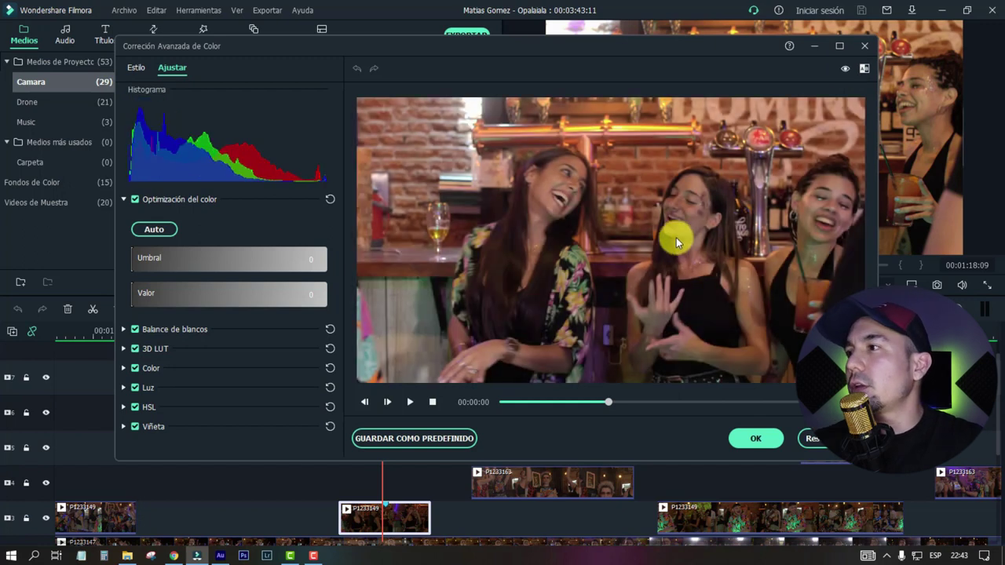
Expand Color and Luz, lower Exposición from 52 to 46, and close the window.
click(123, 368)
scroll(223, 365, down, 3)
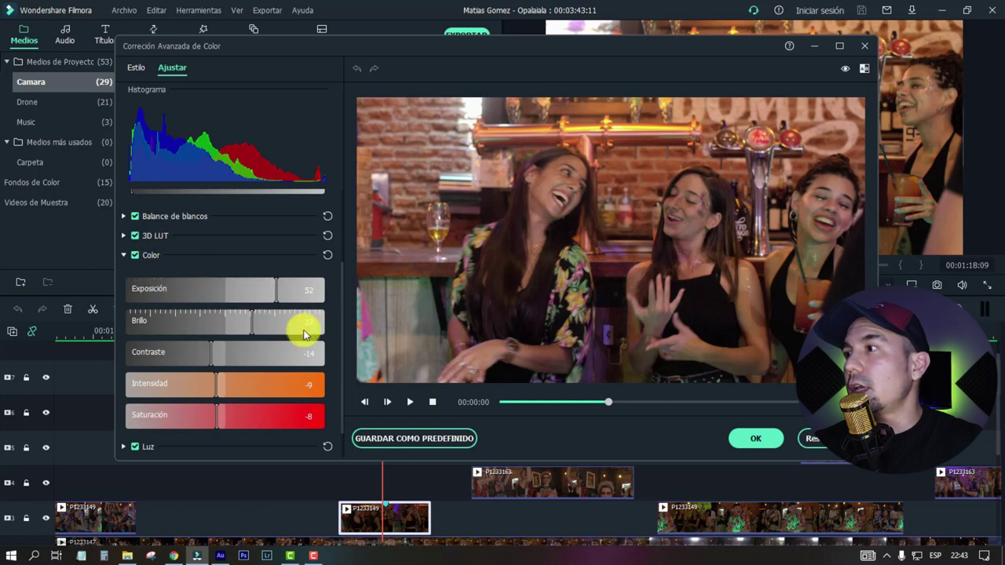
scroll(314, 342, down, 1)
click(123, 411)
scroll(198, 408, down, 3)
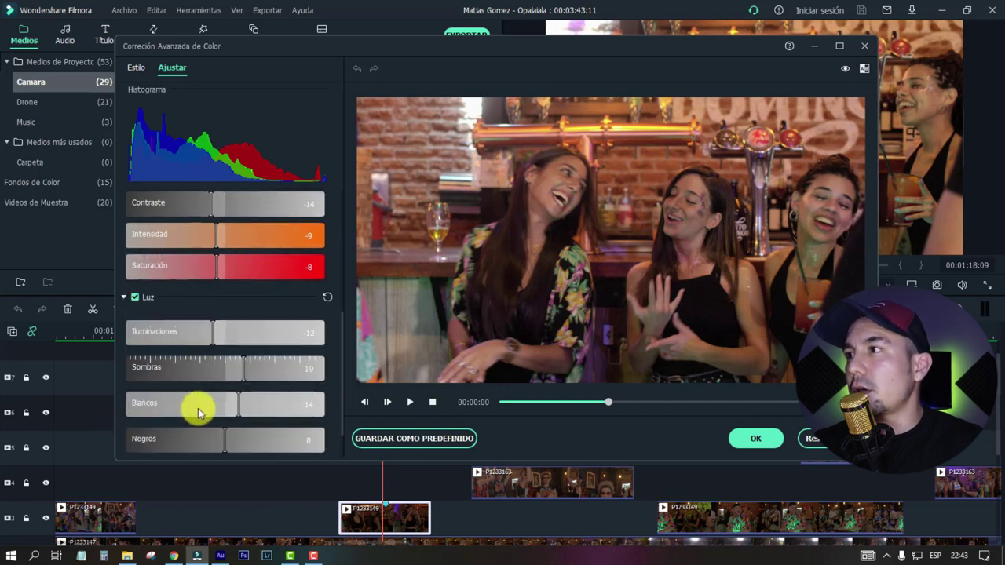
scroll(243, 418, up, 1)
scroll(243, 418, up, 3)
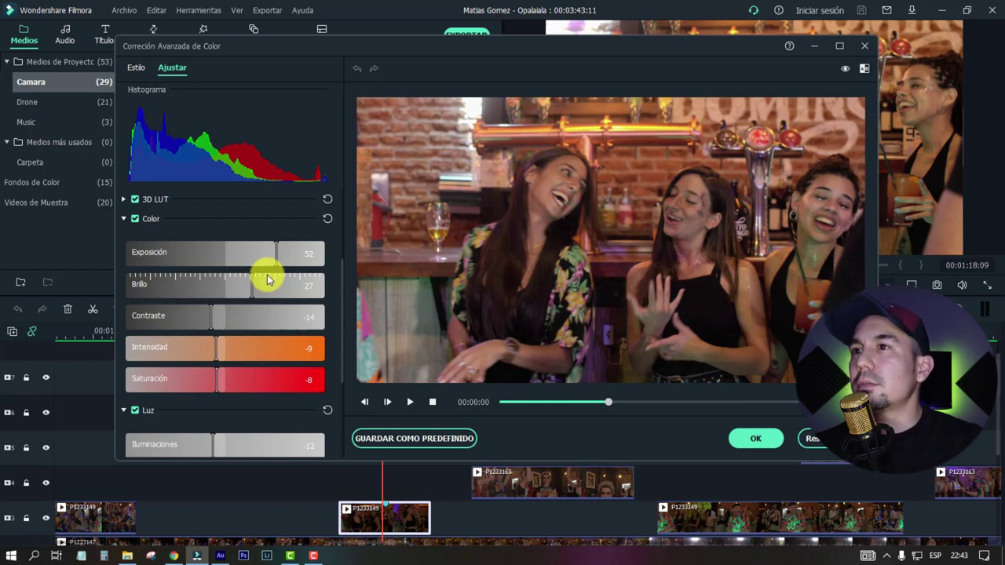
drag(277, 258, 271, 265)
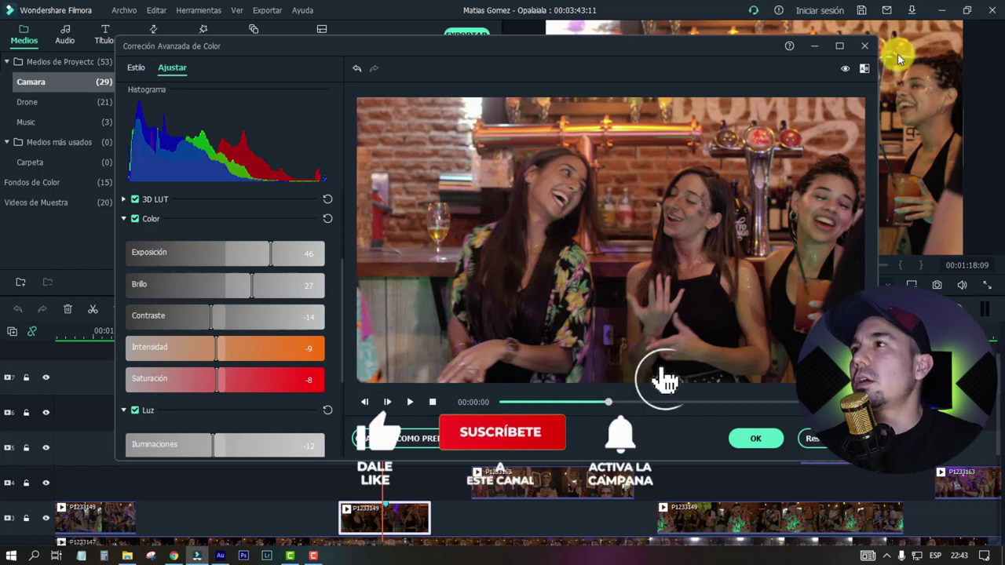
click(864, 45)
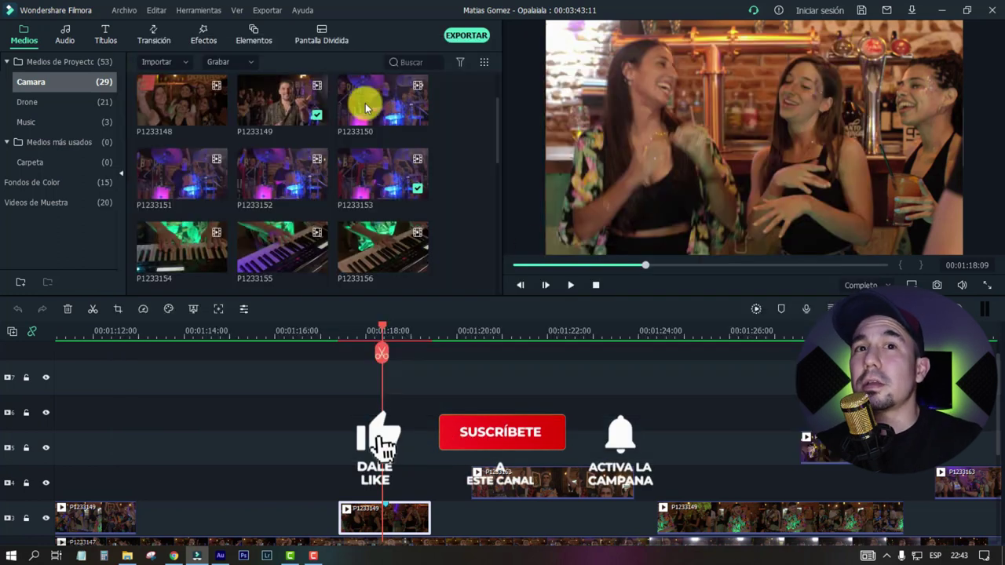
Reopen the export settings and raise the video bitrate to 6000 kbps.
click(469, 36)
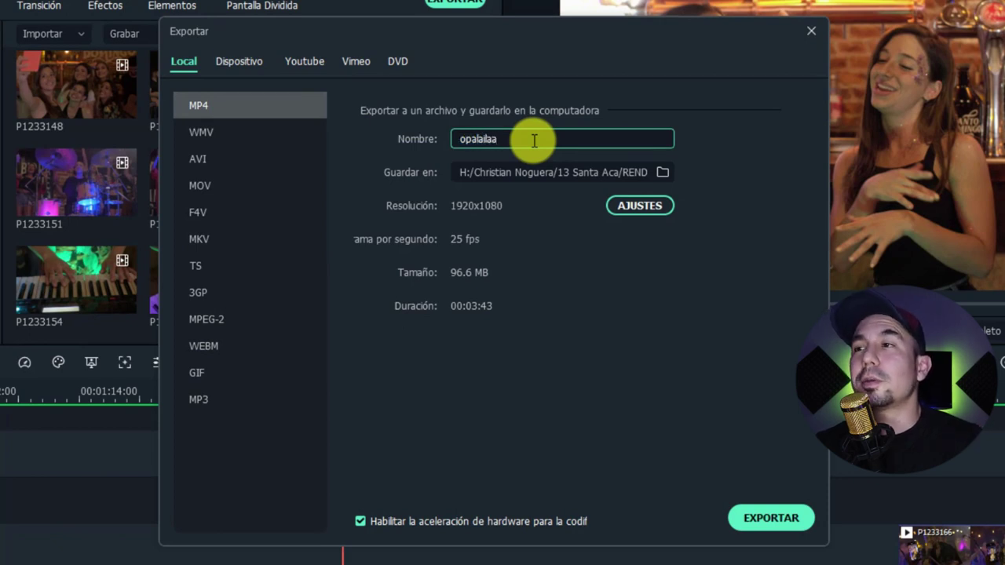
click(639, 206)
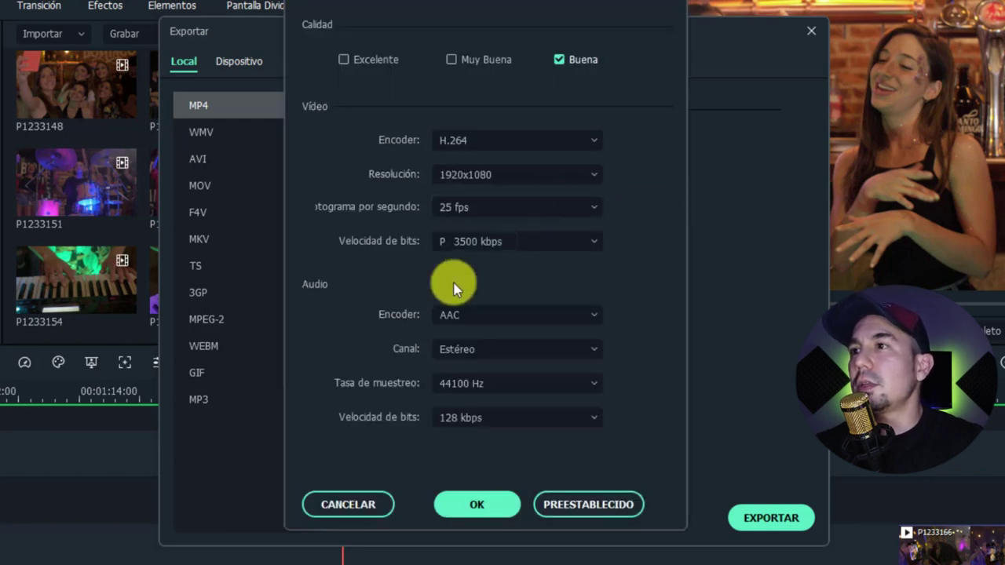
click(592, 245)
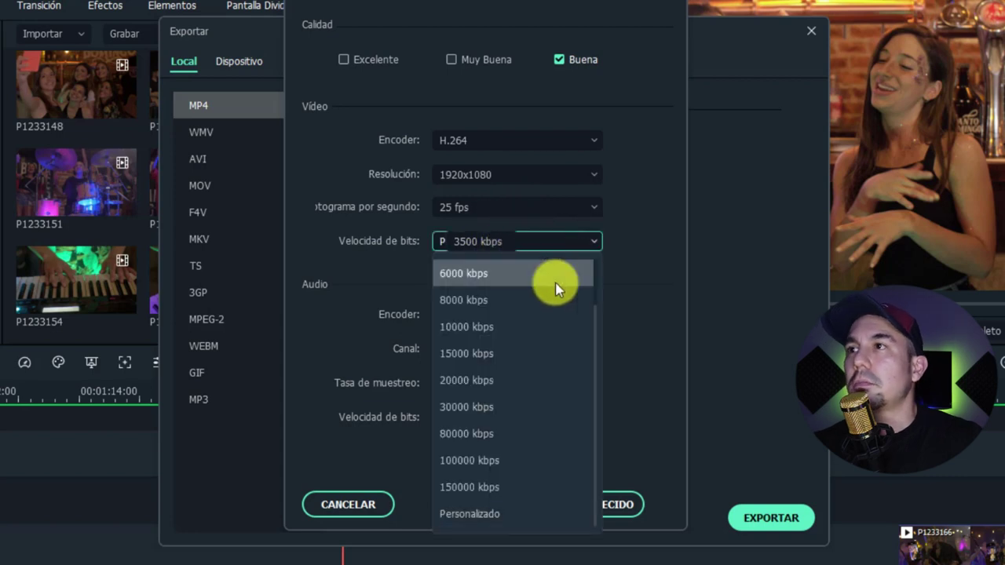
click(554, 278)
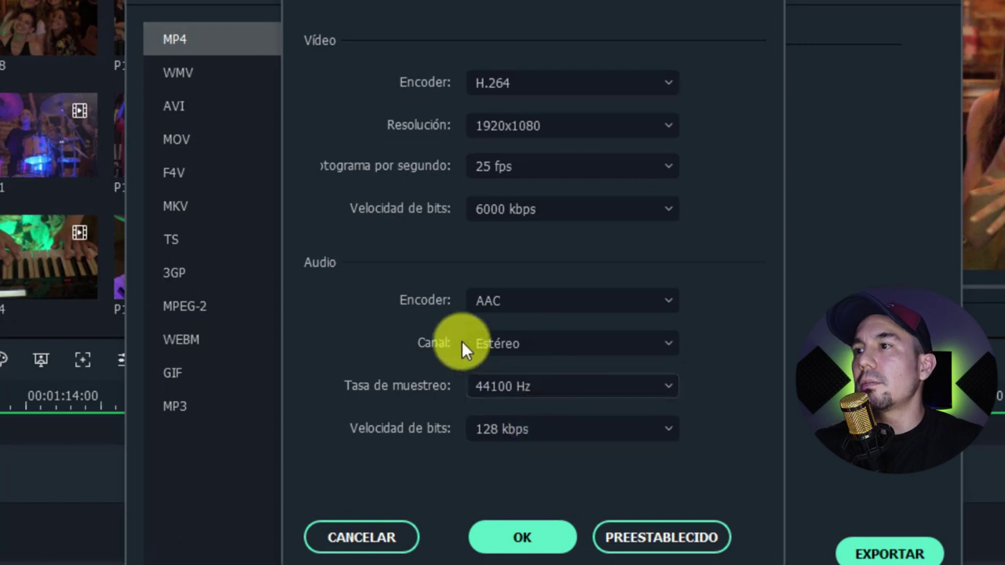
click(539, 540)
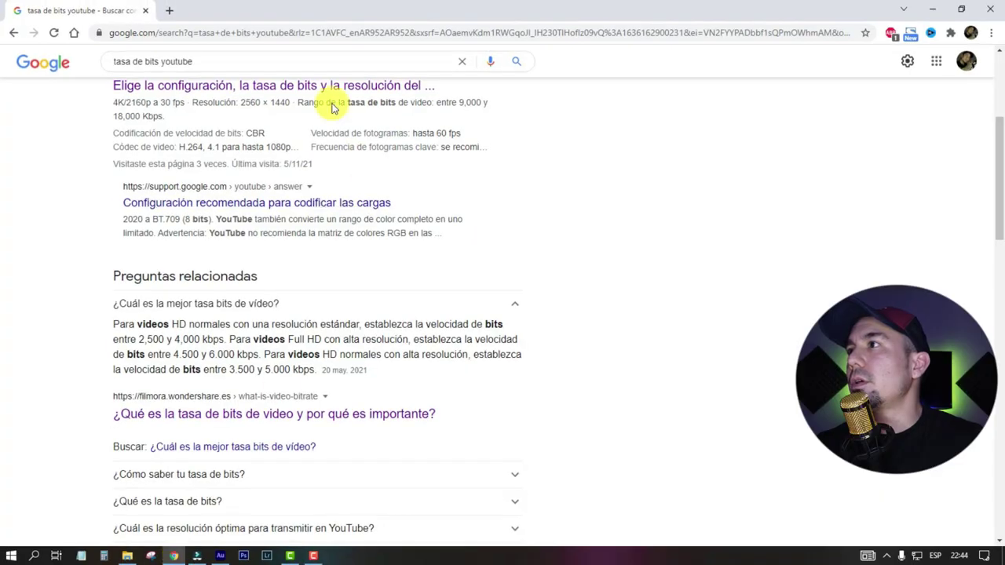
Change the Google search to 'tasa de bits facebook' and highlight the 6 mbps 1080p figure.
scroll(330, 101, up, 5)
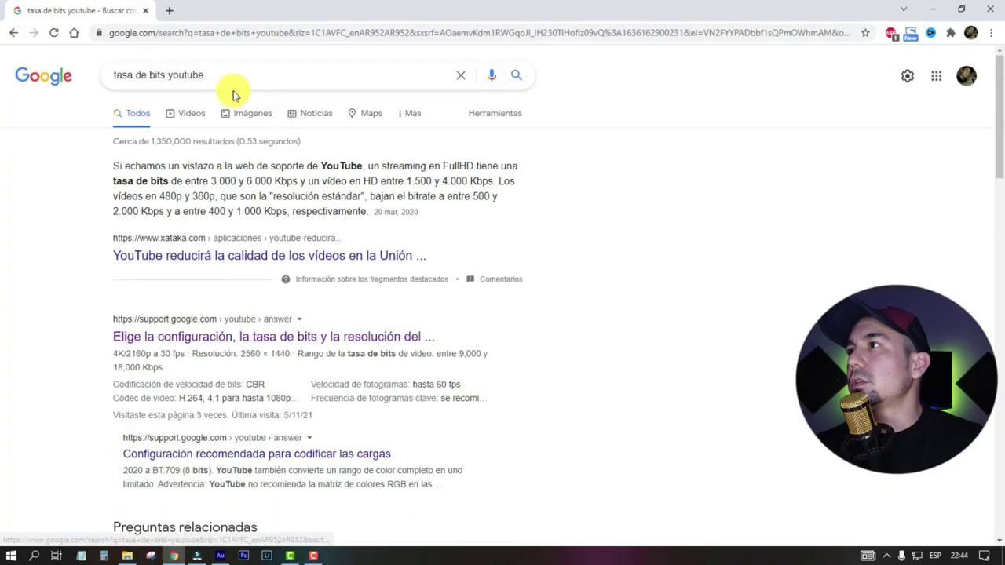
drag(167, 75, 263, 76)
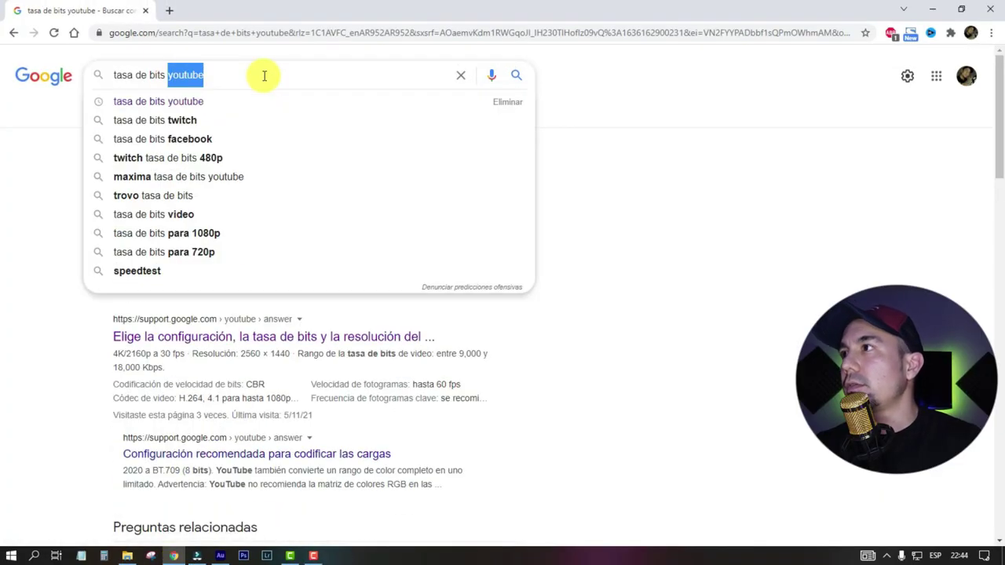
key(BackSpace)
text(facebook)
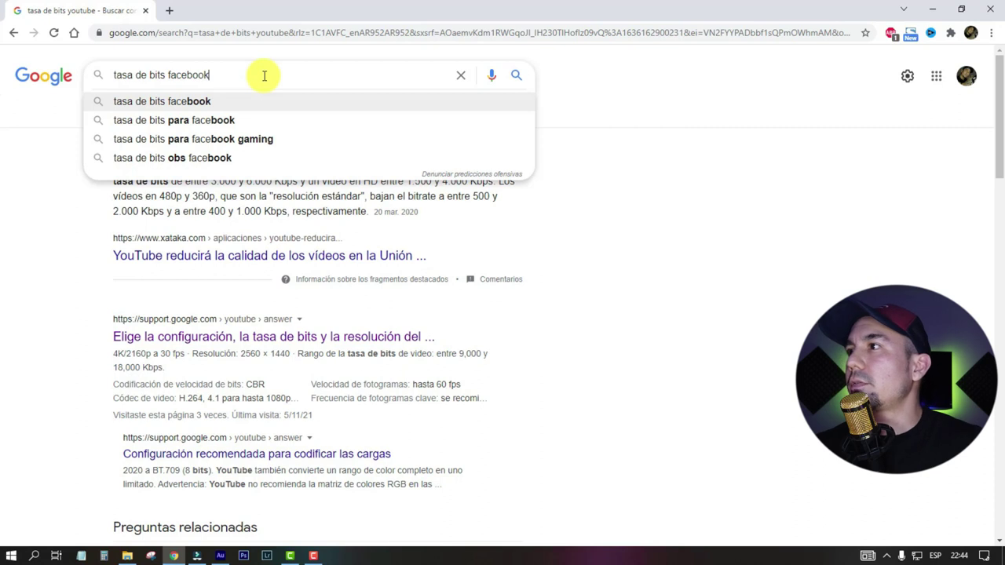
key(Return)
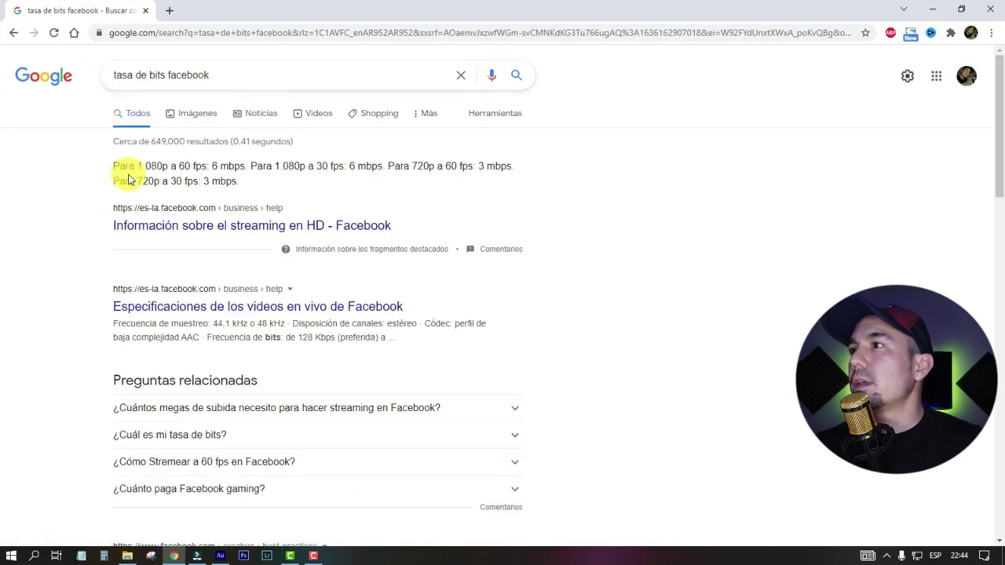
drag(252, 166, 357, 171)
drag(624, 218, 802, 220)
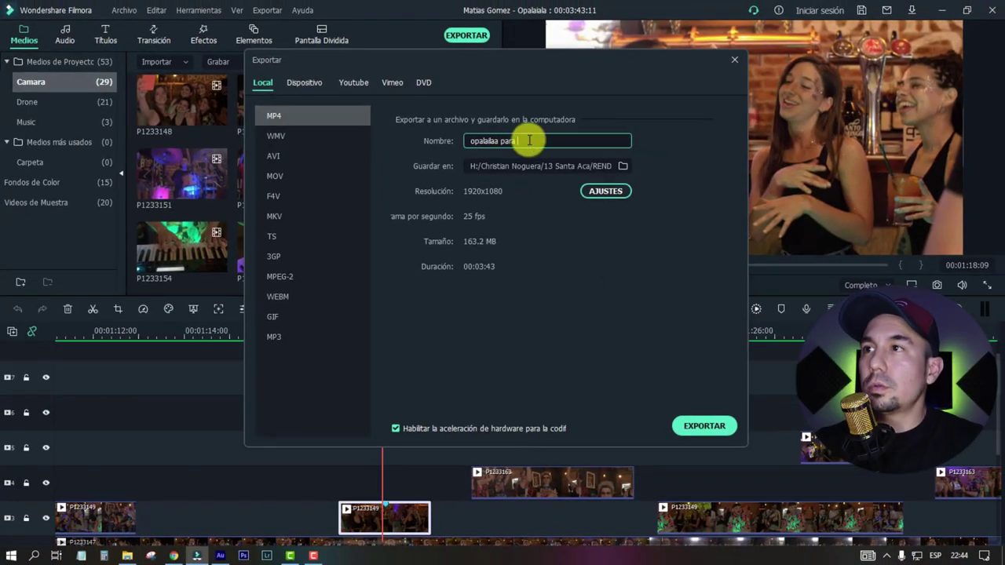
Finish naming the export 'opalalaa para youtube y facebook' and return to the Facebook bitrate results.
text( youtube y)
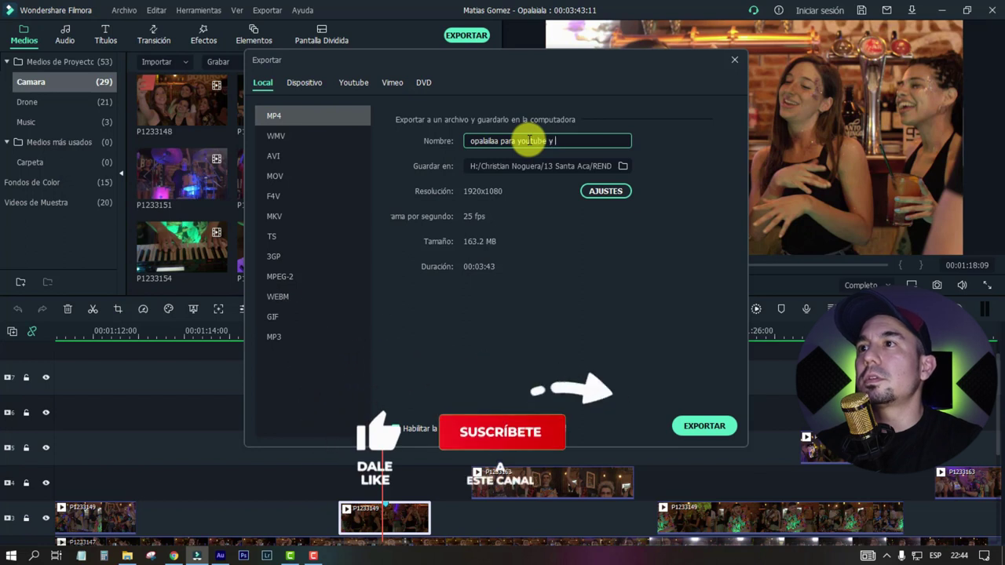
text( facebook)
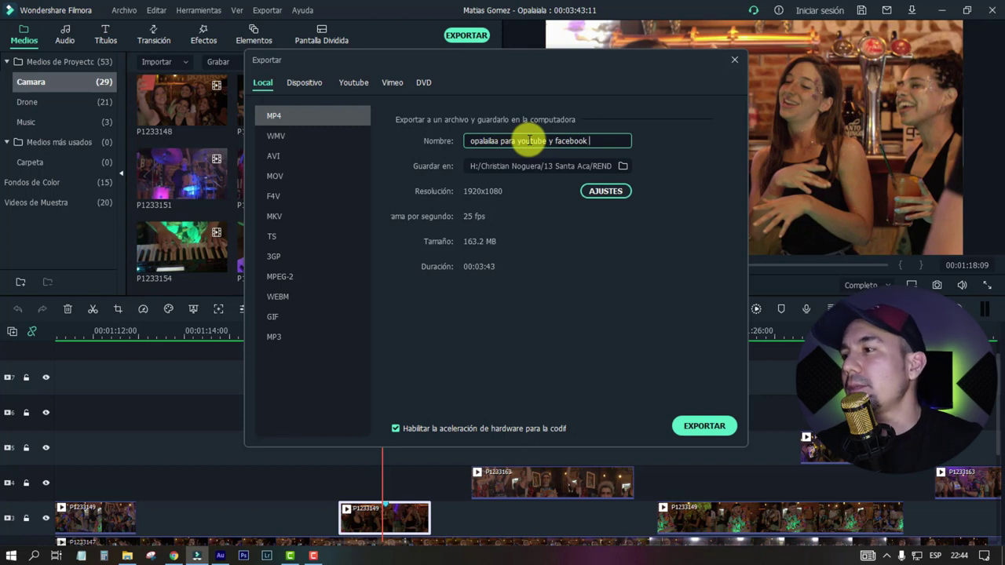
click(171, 554)
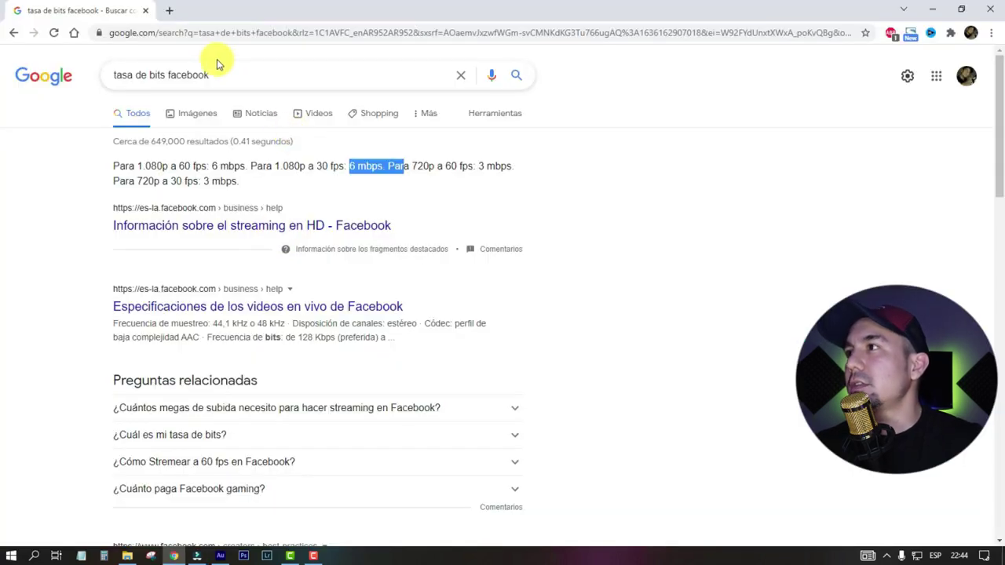
Change the Google query from facebook to 'tasa de bits instagram' and search it.
double_click(172, 74)
text(in)
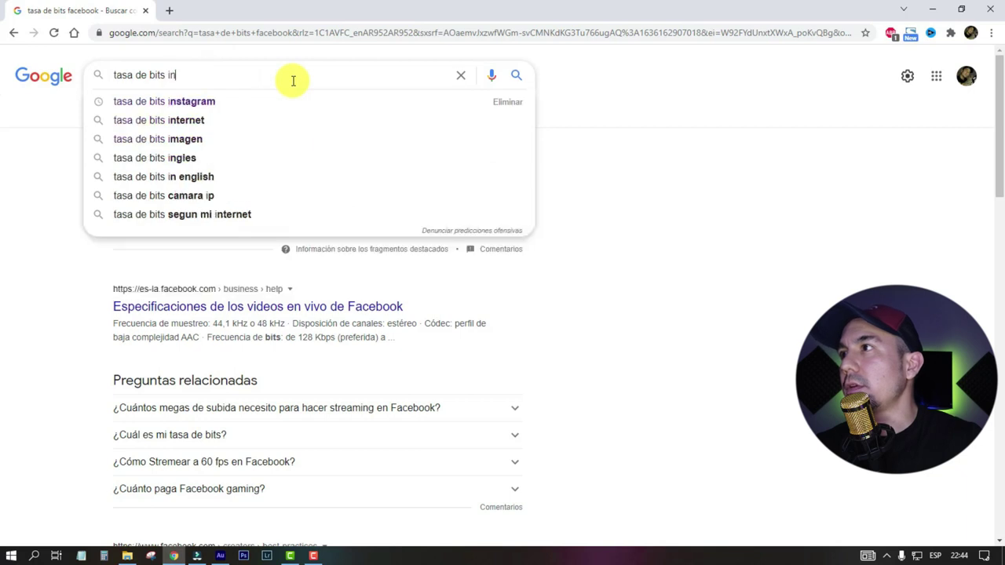
click(287, 101)
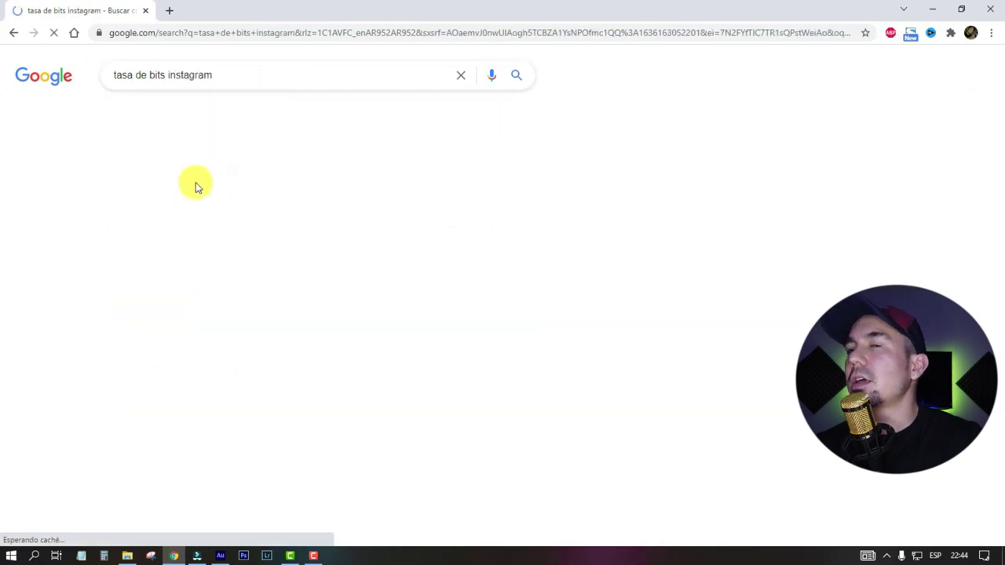